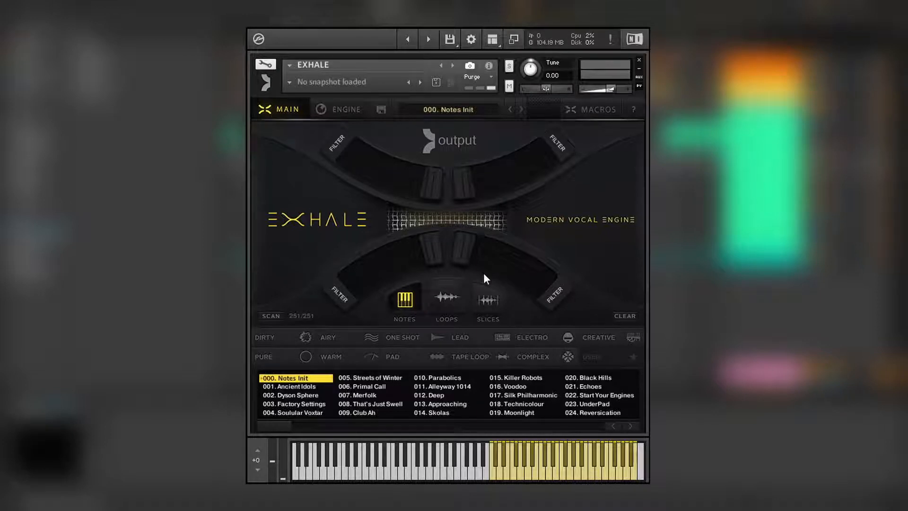
# Audition the Notes presets 012. Deep and 017. Silk Philharmonic.
pyautogui.moveTo(278, 423)
pyautogui.mouseDown()
pyautogui.moveTo(539, 435)
pyautogui.moveTo(614, 448)
pyautogui.moveTo(271, 417)
pyautogui.mouseUp()
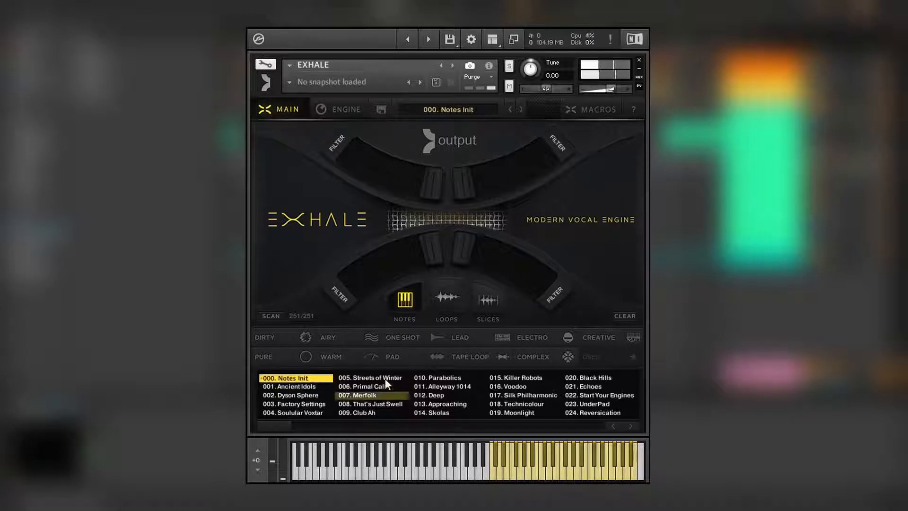
pyautogui.click(446, 396)
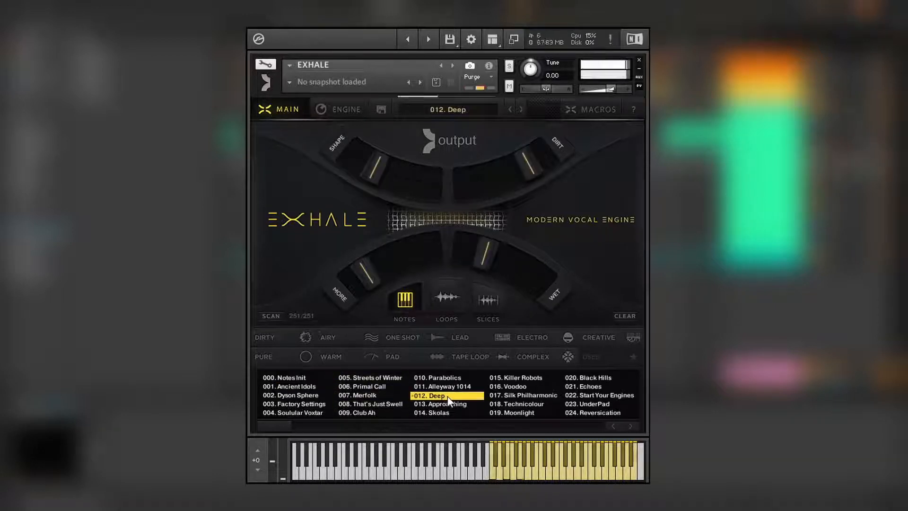
pyautogui.click(540, 398)
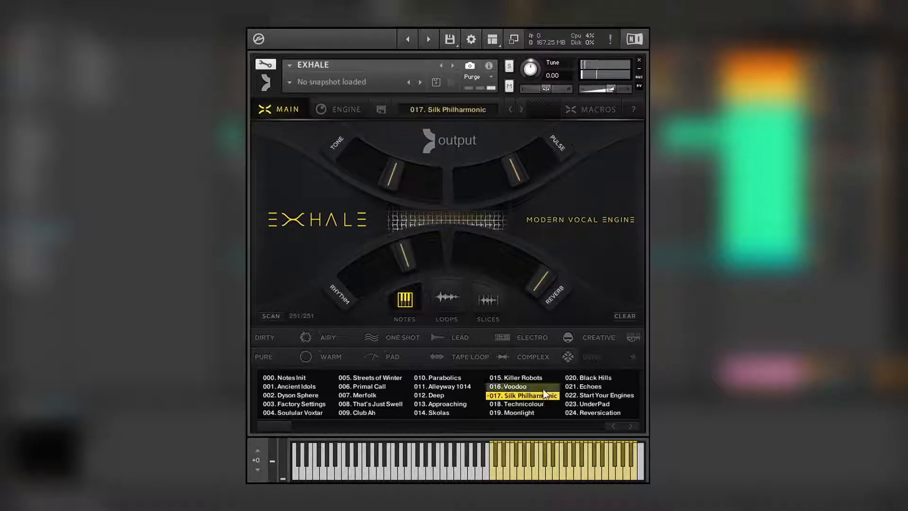
# Switch the engine to Loops mode and audition the preset 006. Feeling Pretty.
pyautogui.click(452, 297)
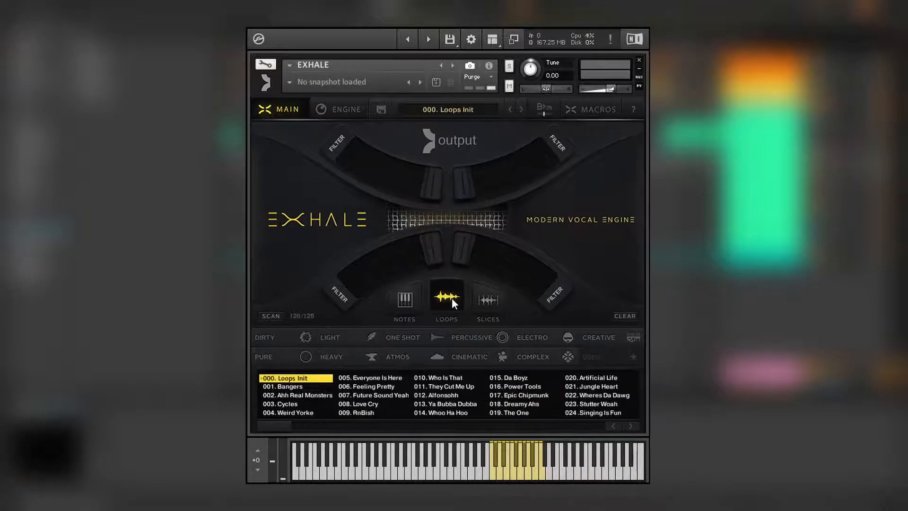
pyautogui.moveTo(277, 424)
pyautogui.mouseDown()
pyautogui.moveTo(600, 431)
pyautogui.moveTo(276, 425)
pyautogui.mouseUp()
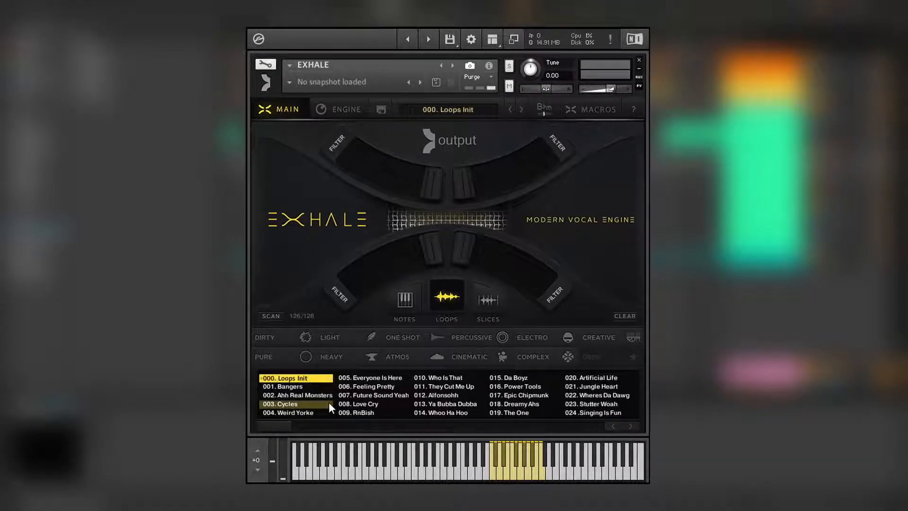
pyautogui.click(385, 386)
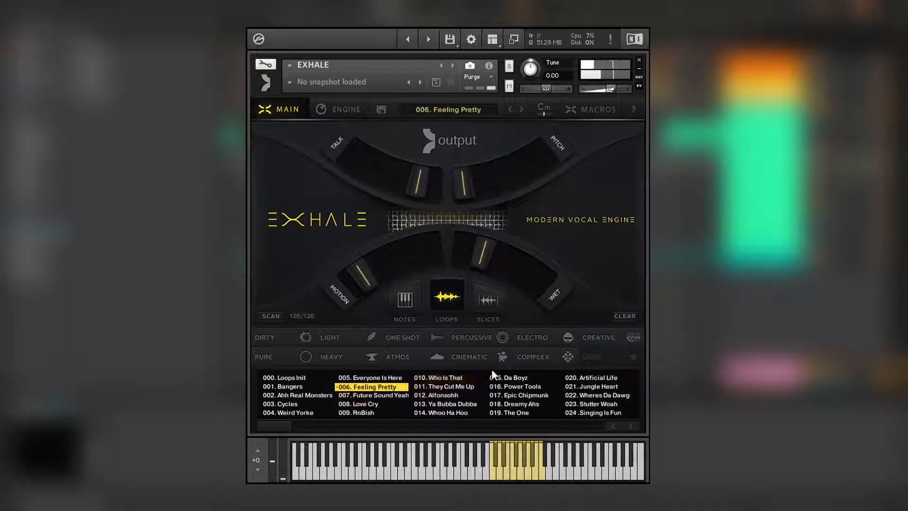
# Switch the engine to Slices mode and set the key to G major.
pyautogui.click(479, 301)
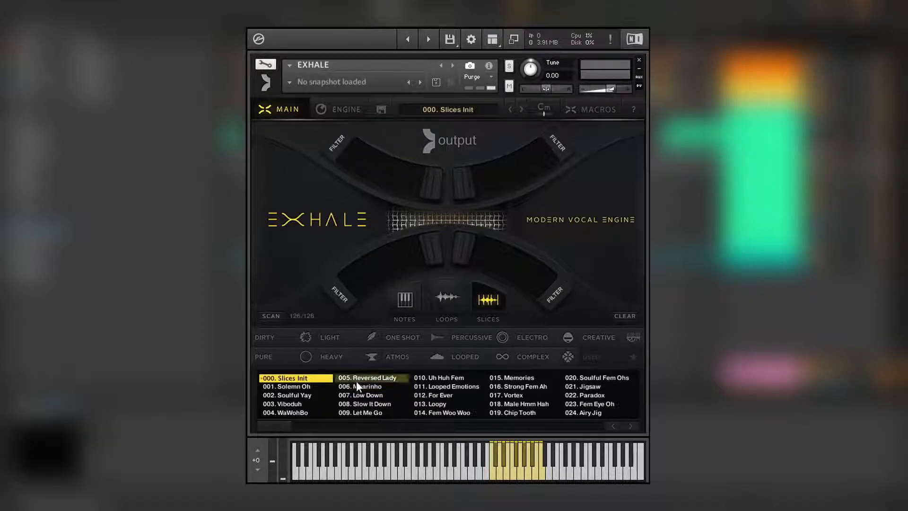
pyautogui.moveTo(283, 426); pyautogui.dragTo(284, 399)
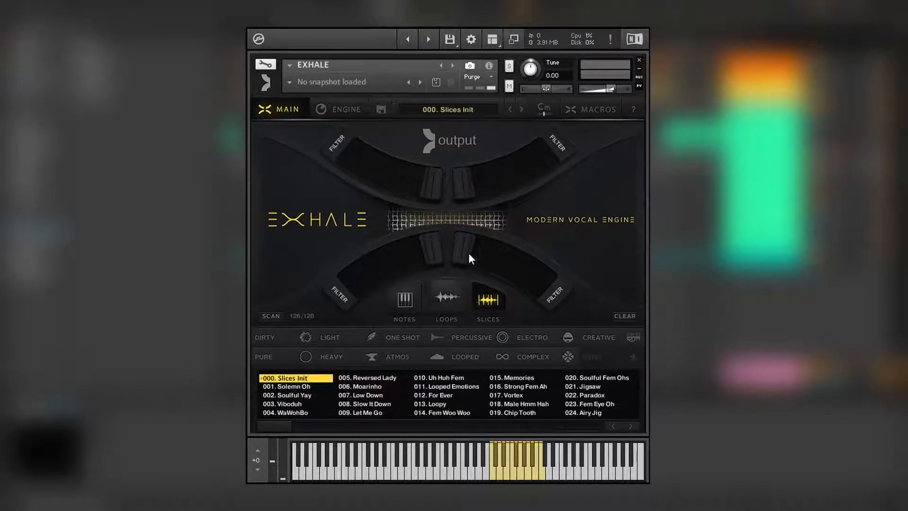
pyautogui.click(545, 104)
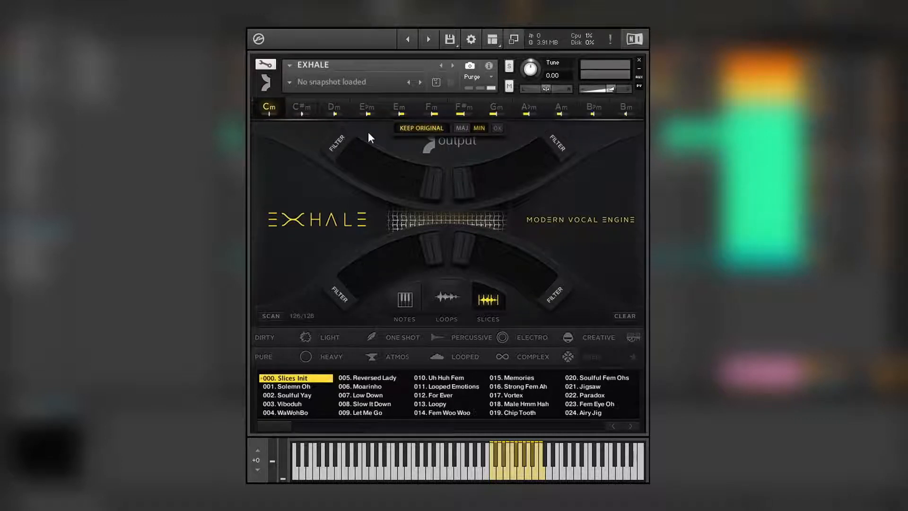
pyautogui.click(495, 108)
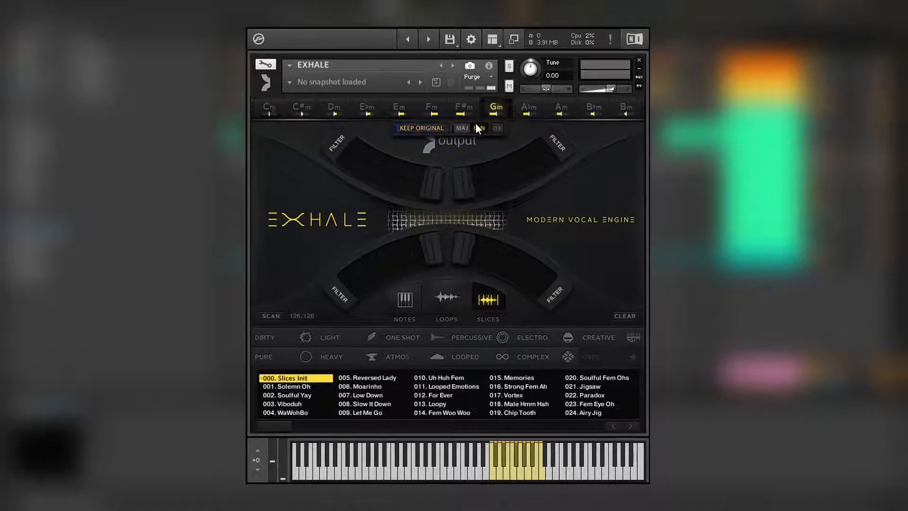
pyautogui.click(460, 127)
pyautogui.click(497, 128)
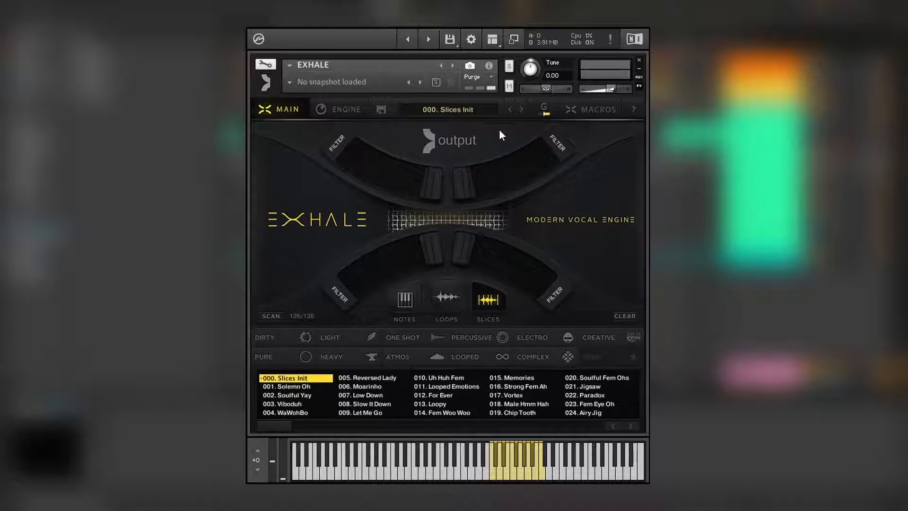
# Audition the Slices presets 001. Solemn Oh and 016. Strong Fem Ah.
pyautogui.click(308, 388)
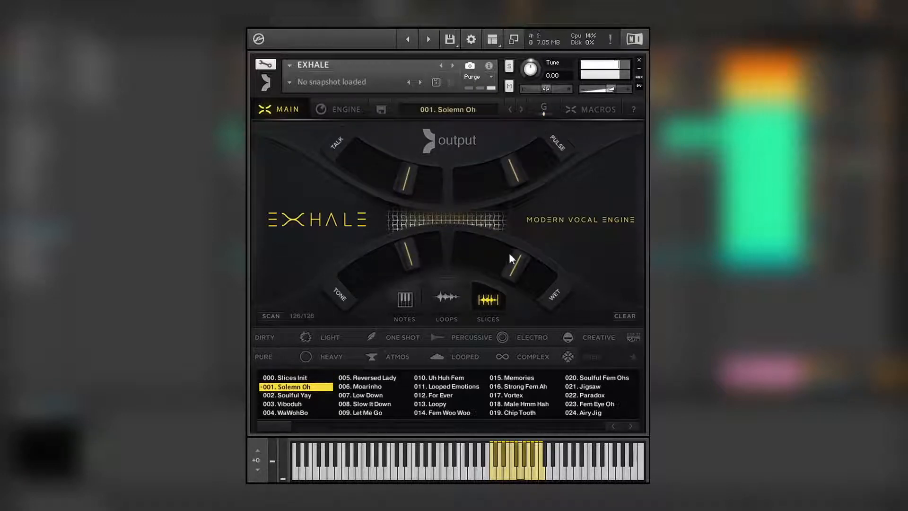
pyautogui.click(526, 387)
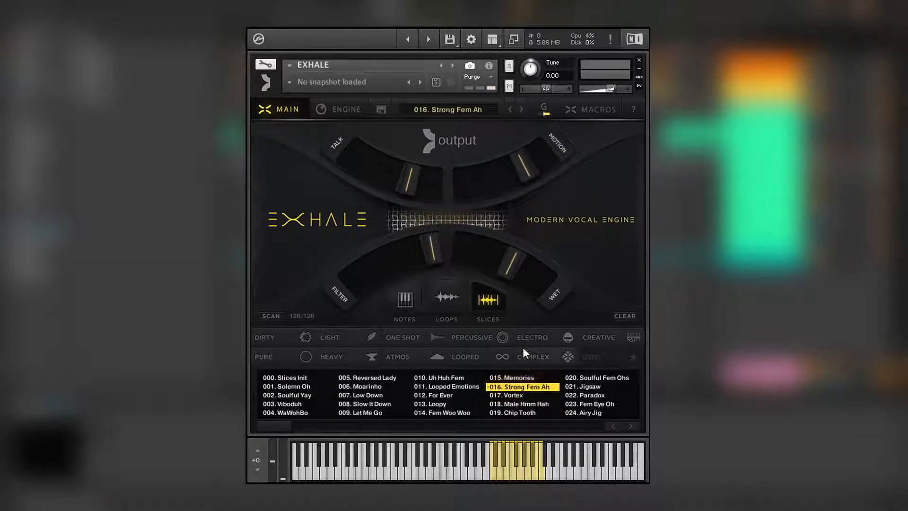
pyautogui.moveTo(284, 425)
pyautogui.mouseDown()
pyautogui.moveTo(603, 425)
pyautogui.moveTo(266, 424)
pyautogui.mouseUp()
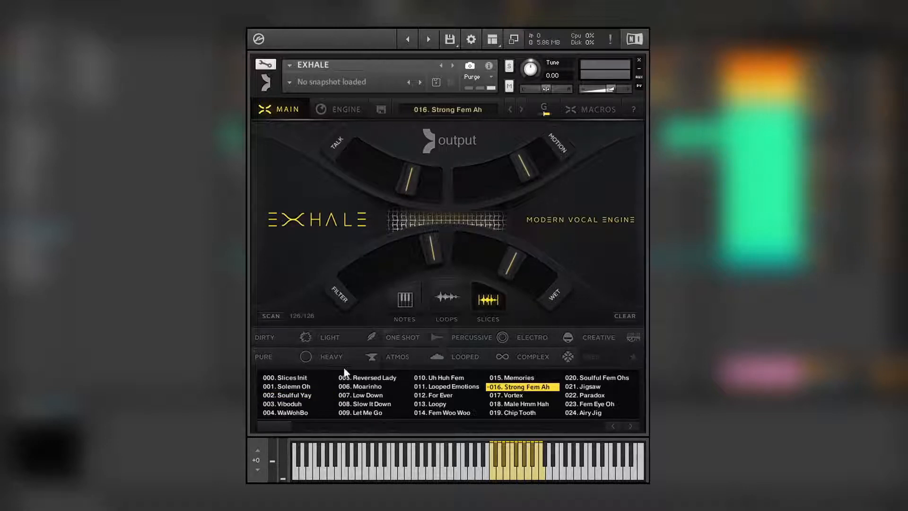
# Filter the Slices presets by the Pure and Atmos tags, then audition 001. Solemn Oh and 076. Ice Cavern.
pyautogui.click(307, 358)
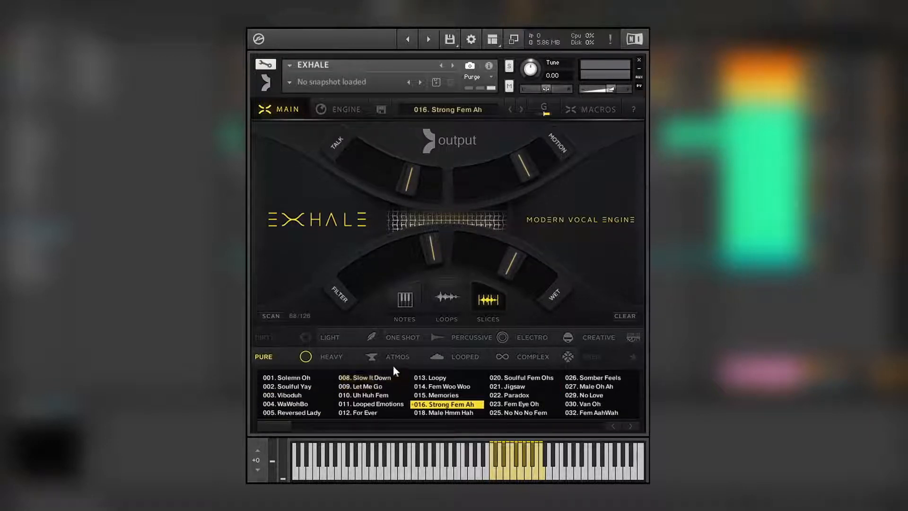
pyautogui.click(435, 358)
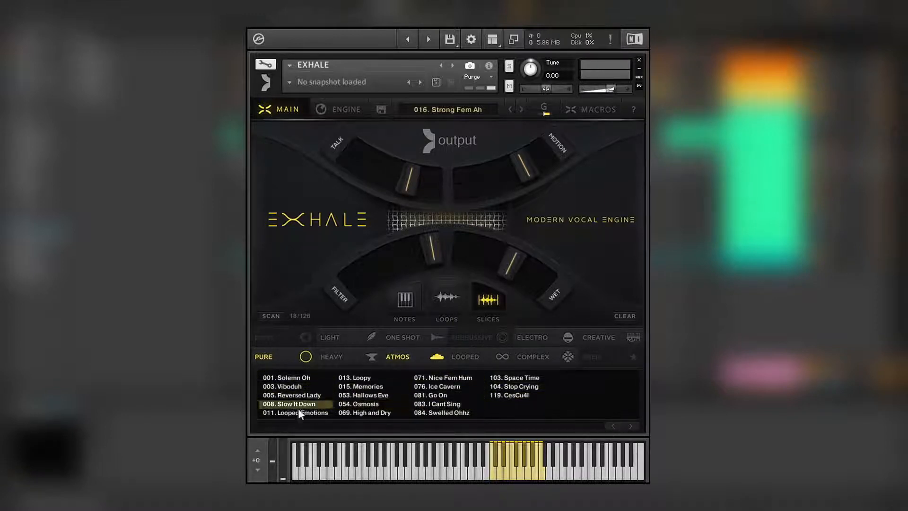
pyautogui.click(282, 377)
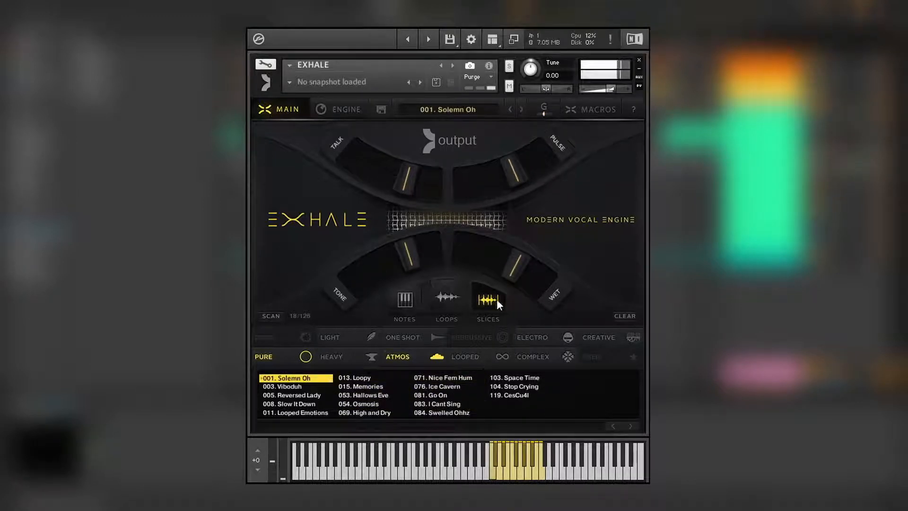
pyautogui.click(382, 386)
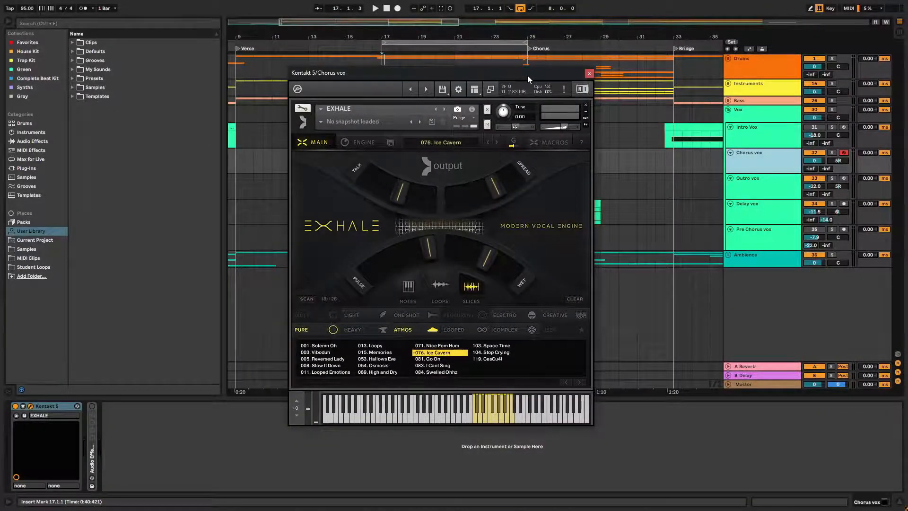
# Play the song from bar 17, load the preset 013. Loopy and set the key to C major.
pyautogui.press('space')
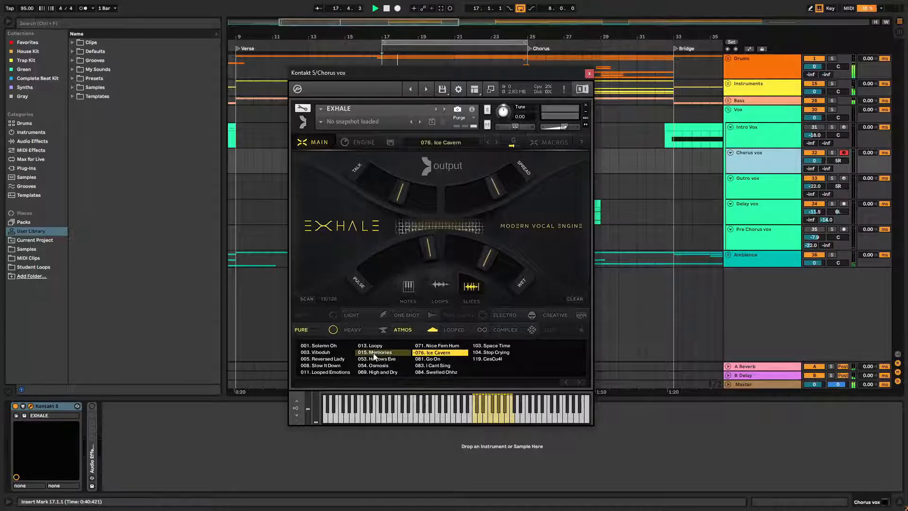
pyautogui.click(385, 347)
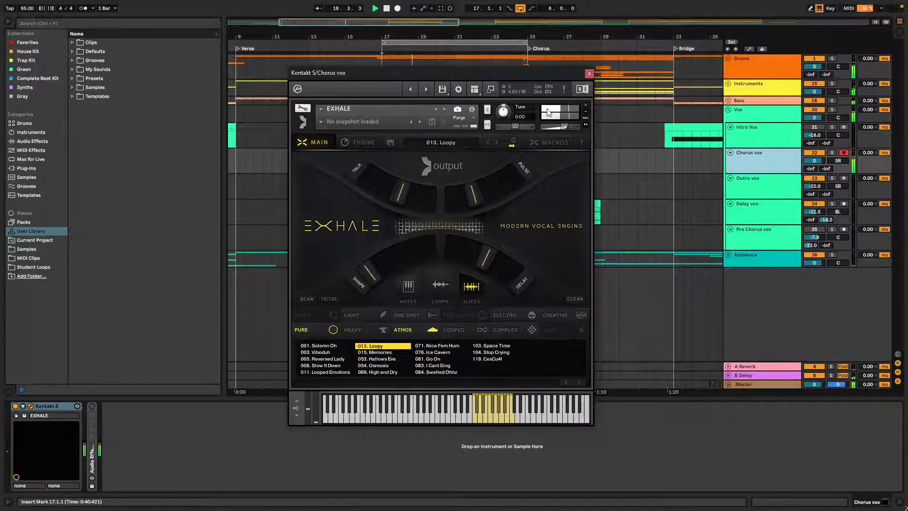
pyautogui.click(515, 141)
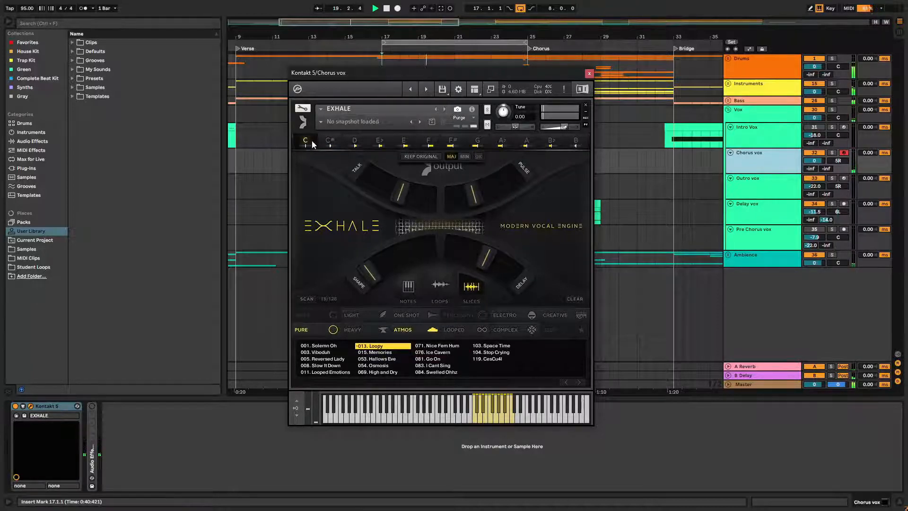
pyautogui.click(478, 156)
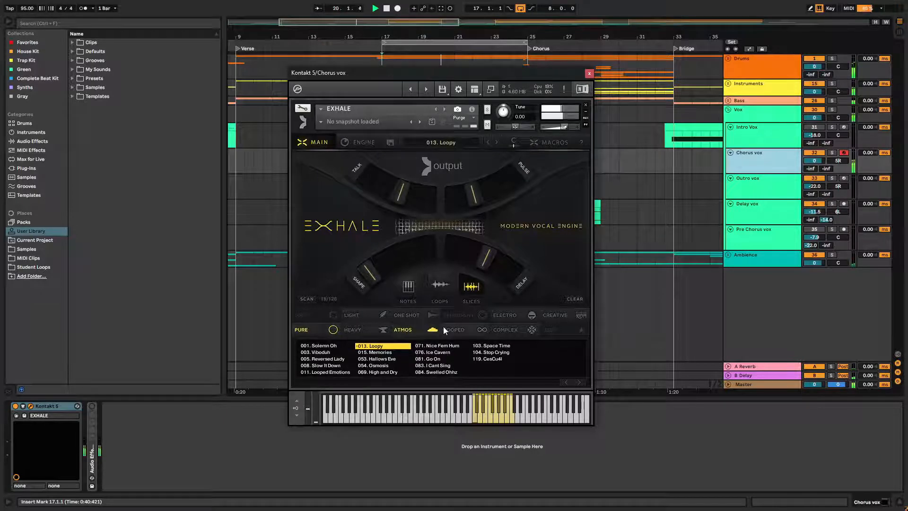
# Audition 003. Viboduh, load 001. Solemn Oh instead, and lower the Chorus vox track volume to -4.7 dB.
pyautogui.click(335, 355)
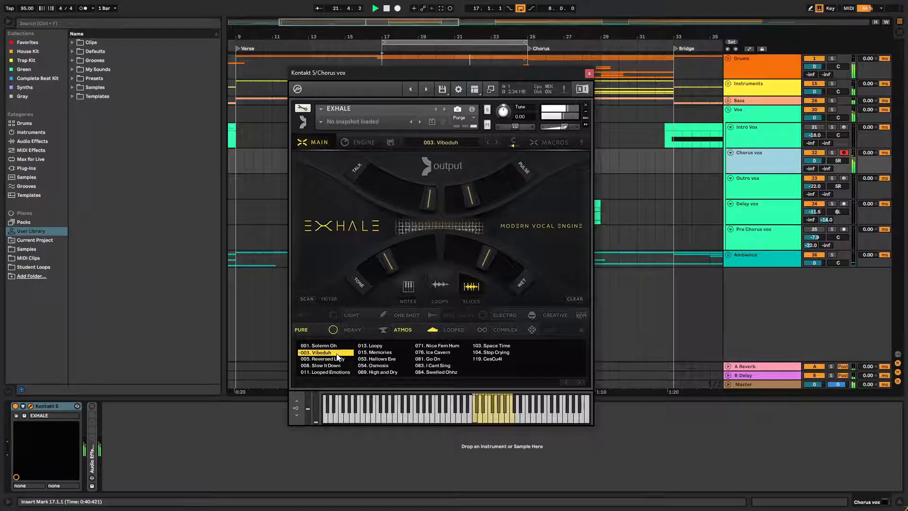
pyautogui.click(335, 350)
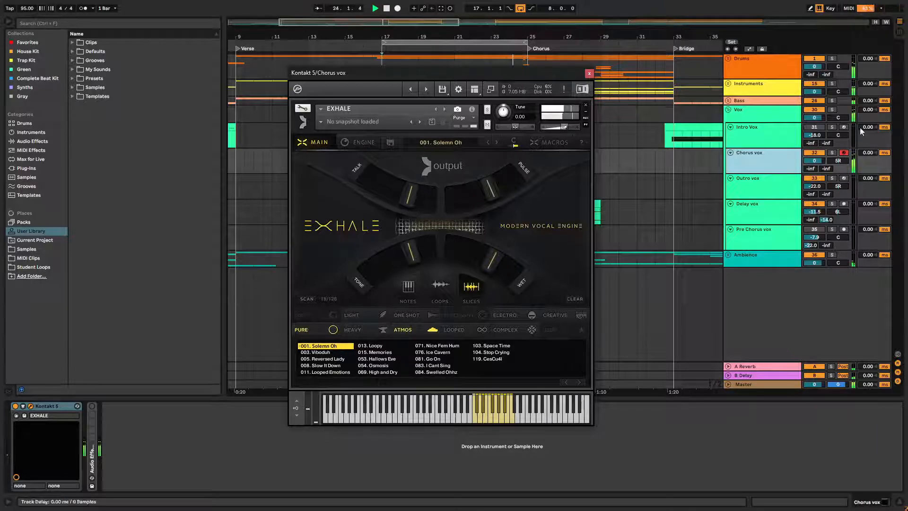
pyautogui.moveTo(817, 164); pyautogui.dragTo(817, 171)
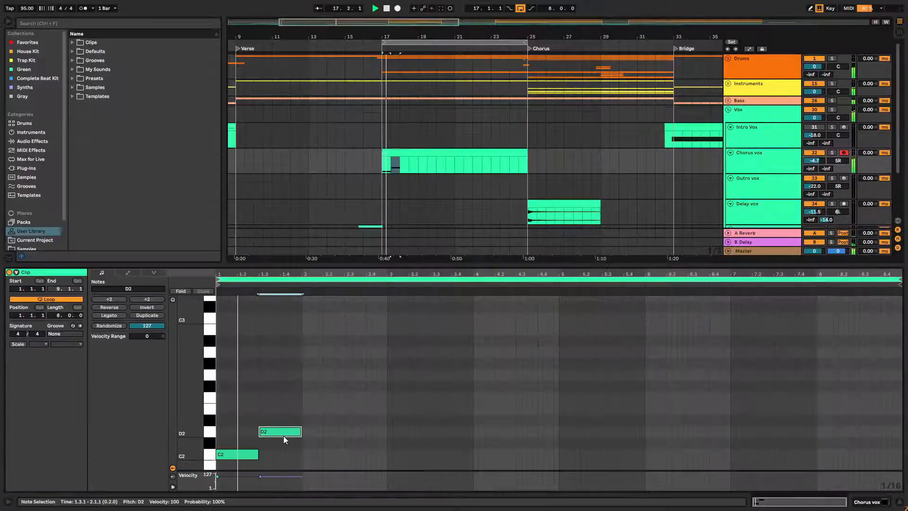
# Build a four-bar C2, D2, C2, D2, F2, G2 pattern in the Chorus vox clip and repeat it over the next four bars.
pyautogui.moveTo(283, 435); pyautogui.dragTo(365, 435)
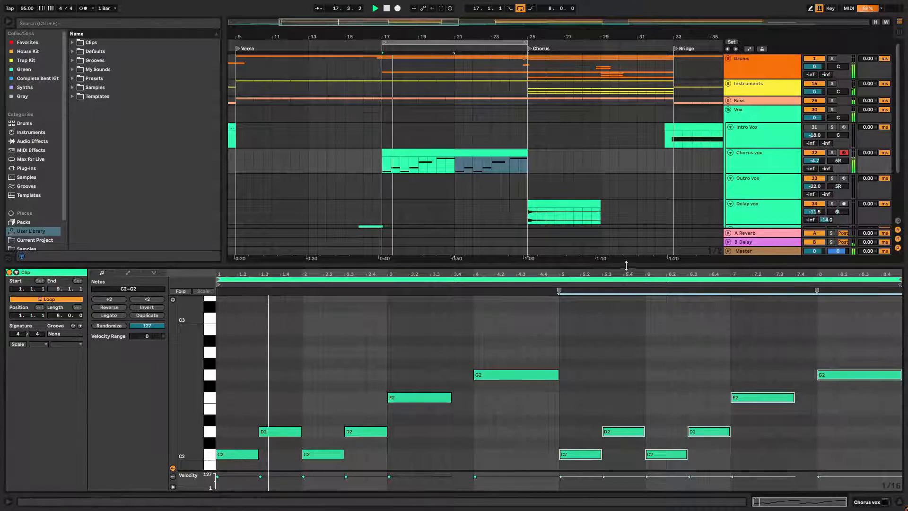
pyautogui.scroll(-3, 608, 320)
pyautogui.moveTo(619, 265); pyautogui.dragTo(619, 298)
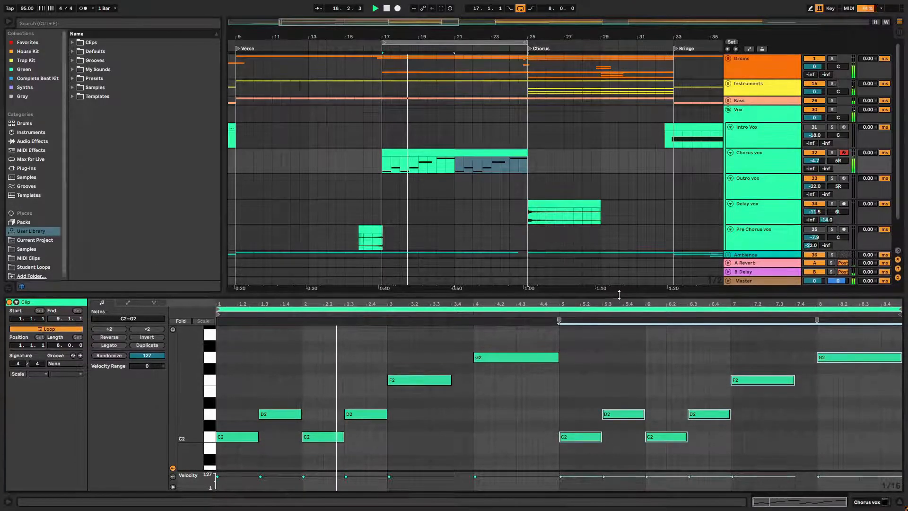
# Lower the Chorus vox track volume to -14.4 dB while the clip loops.
pyautogui.moveTo(814, 160); pyautogui.dragTo(814, 172)
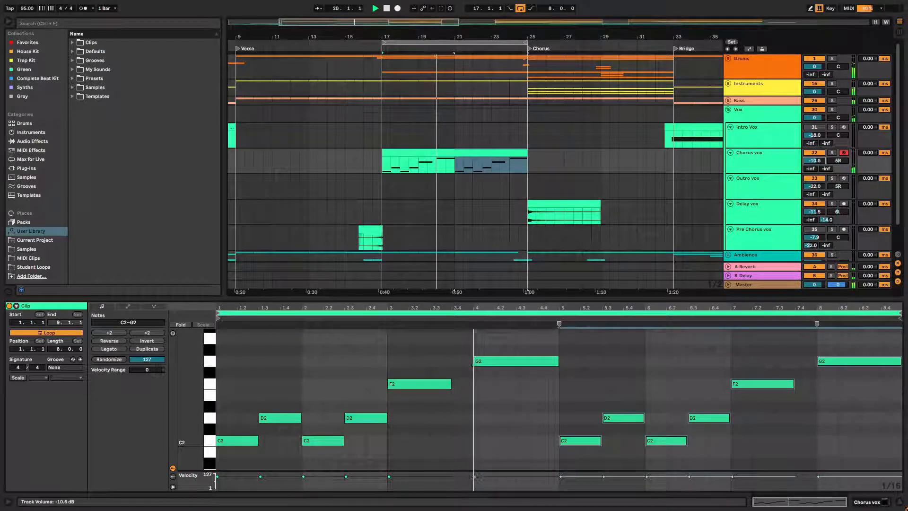
pyautogui.hotkey('shift', 'Tab')
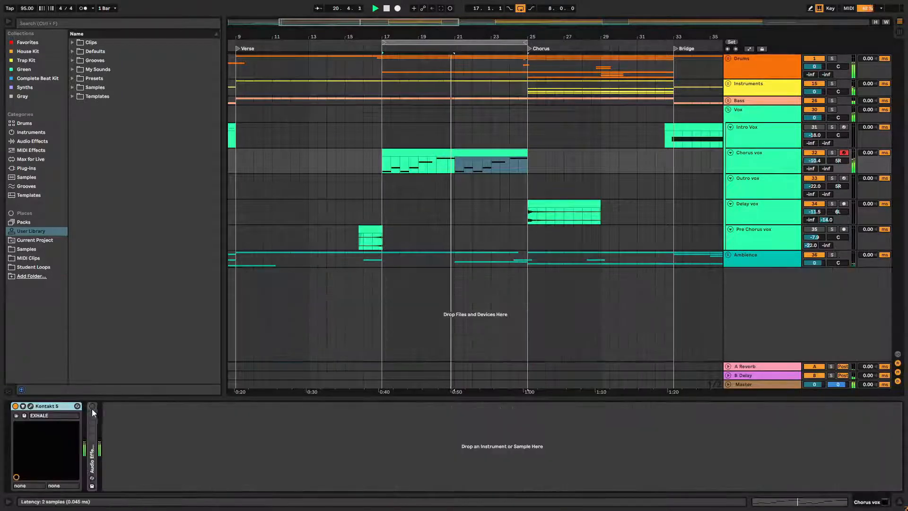
pyautogui.moveTo(814, 160); pyautogui.dragTo(818, 164)
pyautogui.hotkey('shift', 'Tab')
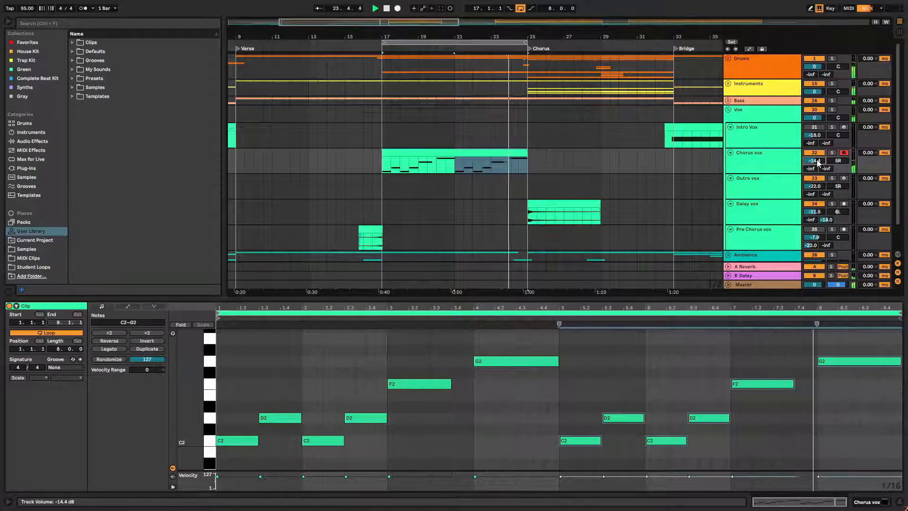
pyautogui.hotkey('ctrl', 'l')
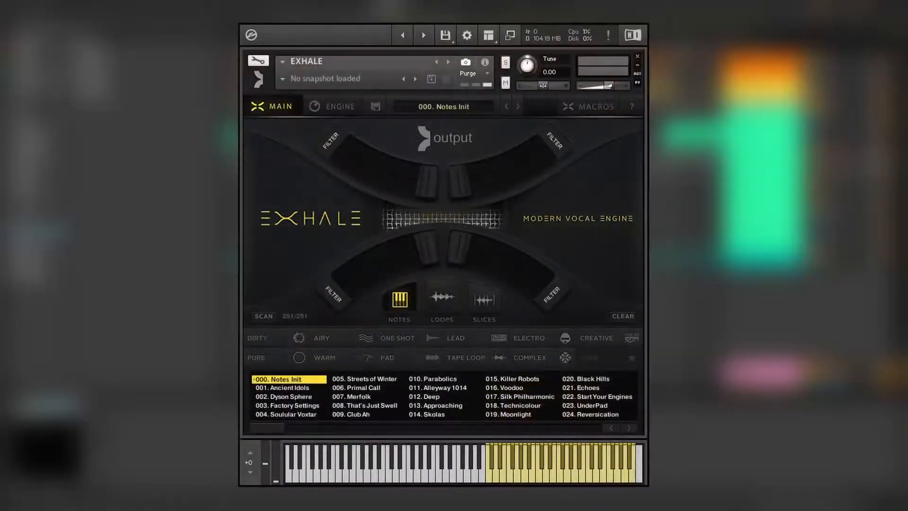
# Show the engine settings of the 000. Notes Init preset and enable Source B.
pyautogui.click(331, 105)
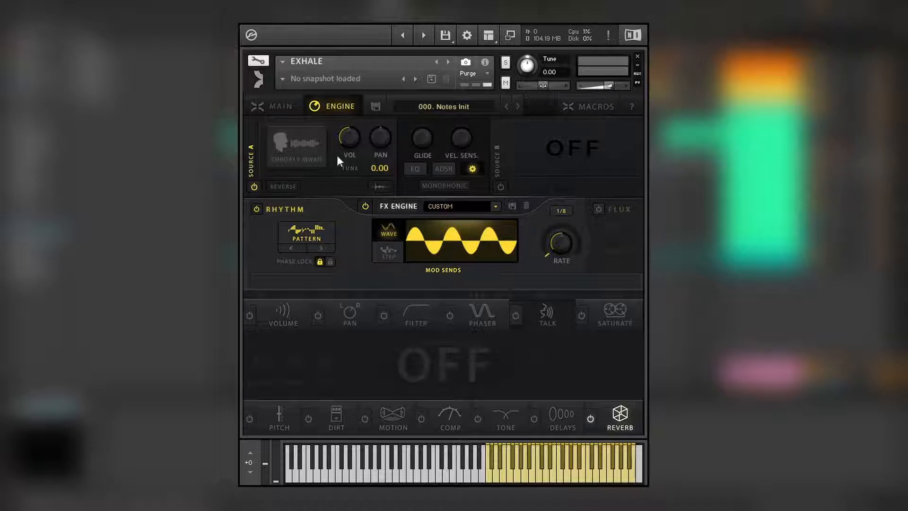
pyautogui.click(500, 185)
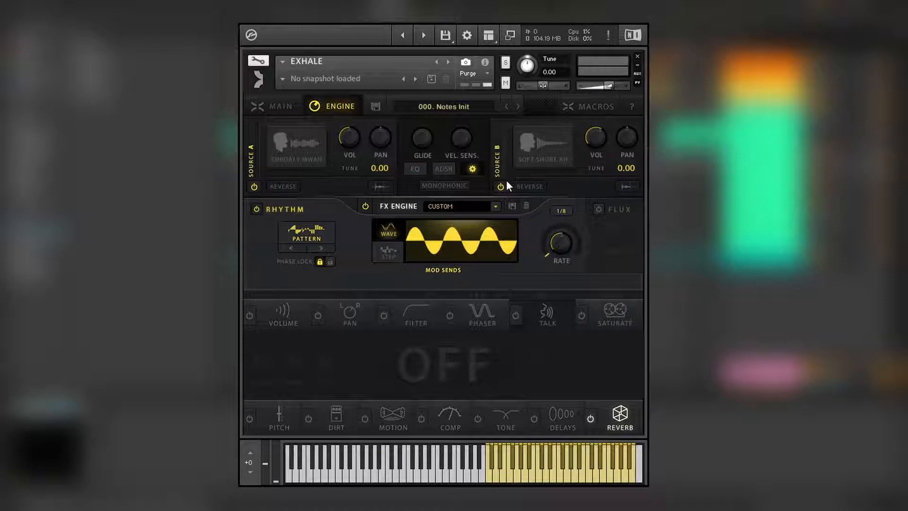
# Open the source menu for Source A and look through the One Shot, Pads, Tape 1 and Tape 2 categories.
pyautogui.click(289, 151)
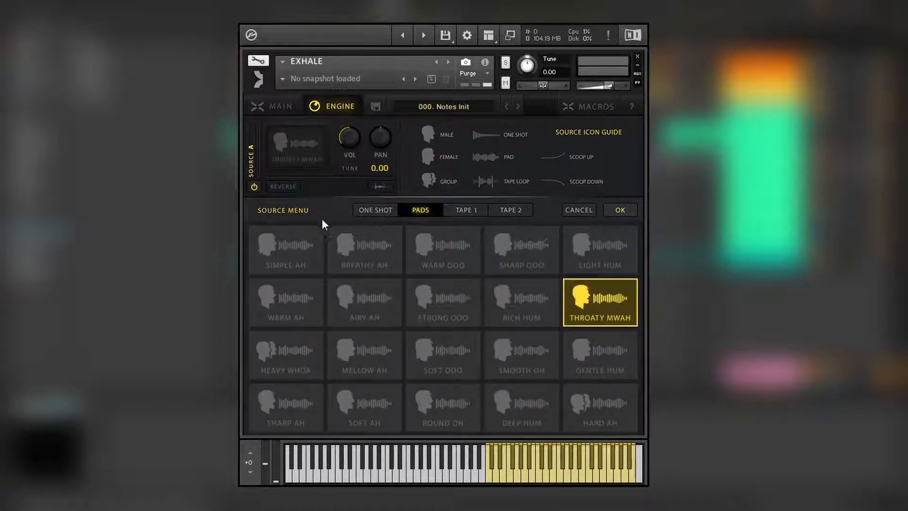
pyautogui.click(376, 209)
pyautogui.click(416, 209)
pyautogui.click(472, 212)
pyautogui.click(507, 209)
pyautogui.click(455, 209)
pyautogui.click(376, 210)
# Audition the Soft Short Ah, Long Ah Fall and Yaiya one-shots for Source A, and return to the engine page without applying any.
pyautogui.click(306, 232)
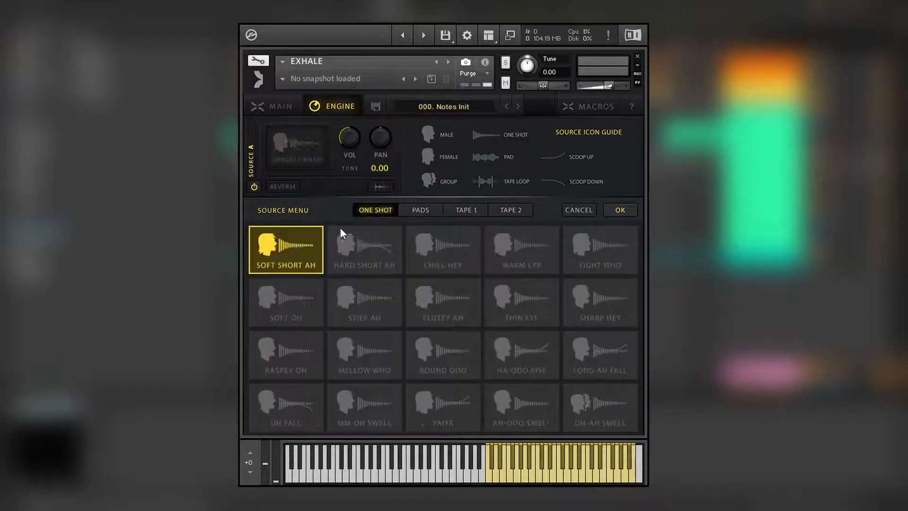
pyautogui.click(632, 354)
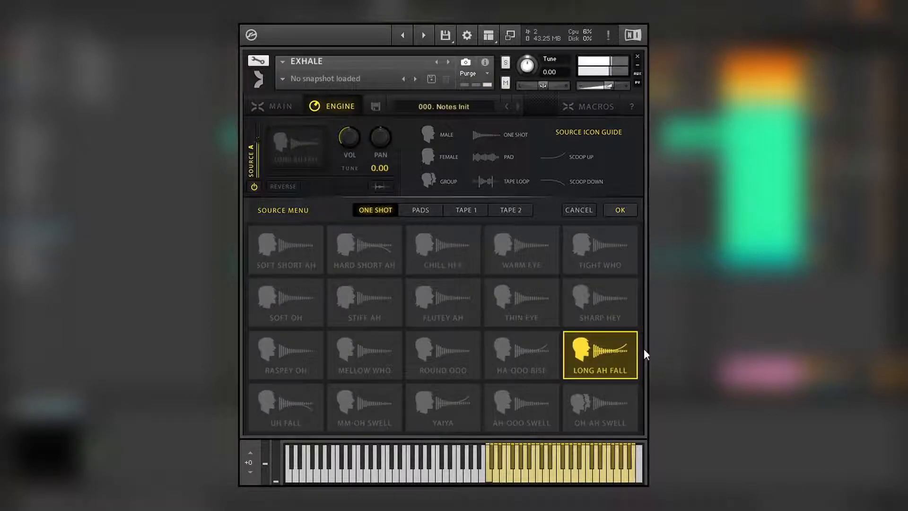
pyautogui.click(457, 406)
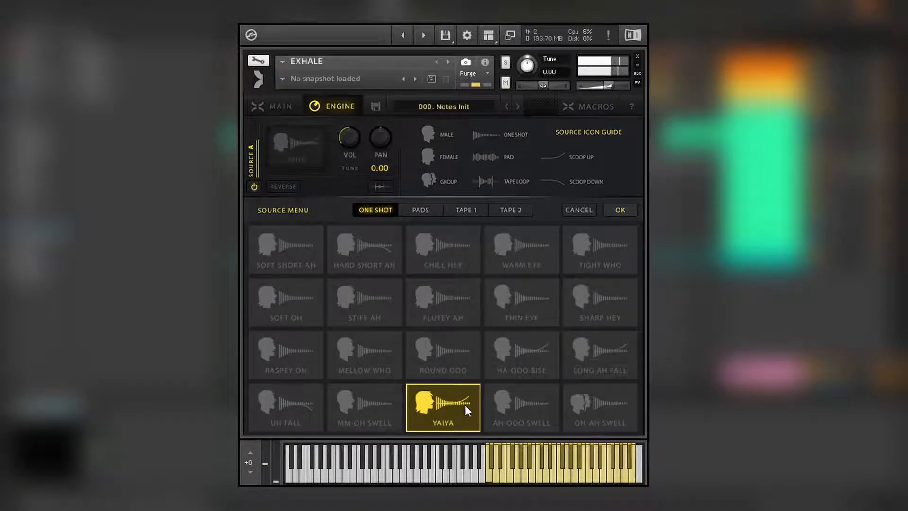
pyautogui.click(289, 108)
pyautogui.click(316, 106)
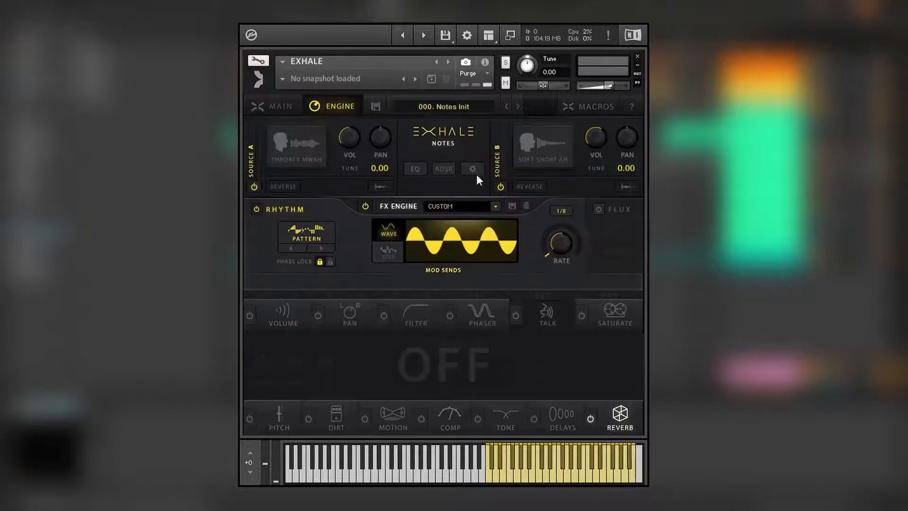
# Turn Source B off and audition the Soft Short Ah, Chill Hey, Flutey Ah and Round Ooo one-shots for Source A.
pyautogui.click(500, 186)
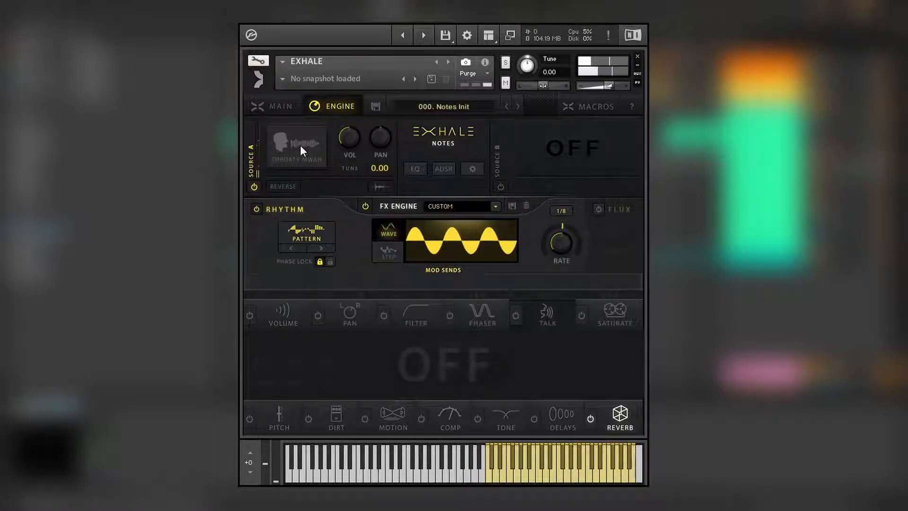
pyautogui.click(308, 144)
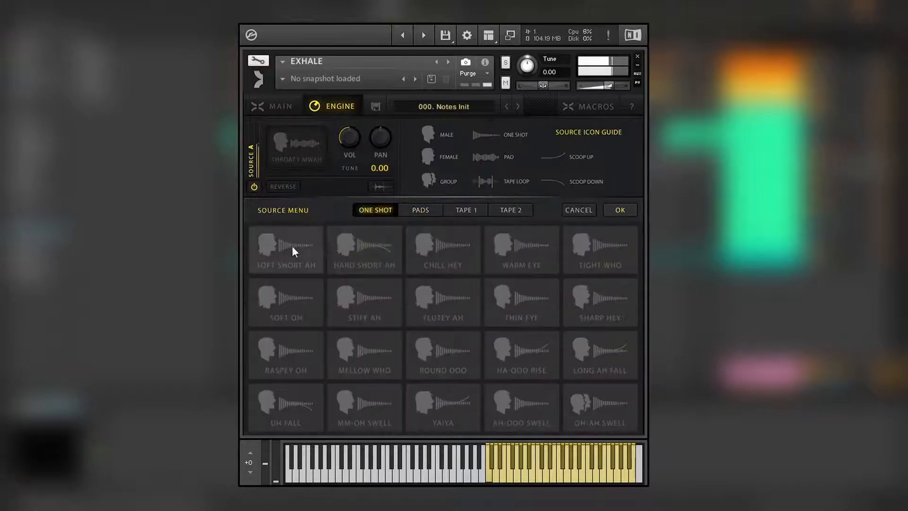
pyautogui.click(292, 251)
pyautogui.click(430, 250)
pyautogui.click(443, 321)
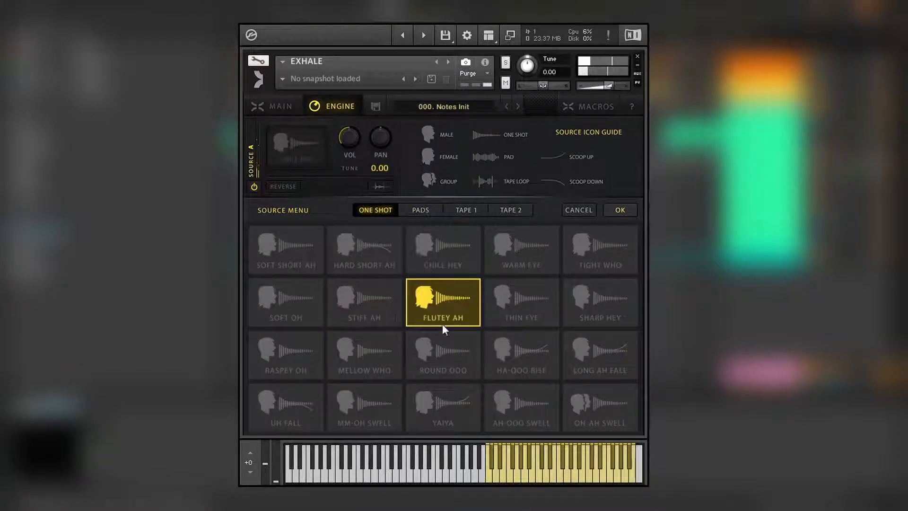
pyautogui.click(446, 351)
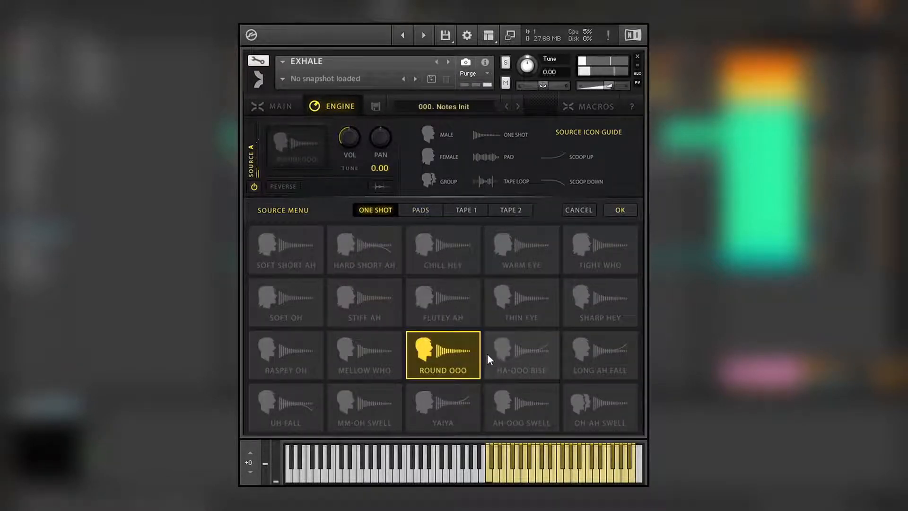
# Audition the Throaty Mwah and Sharp Ooo pads and the Electro Oh and Echo Up Tape 1 loops for Source A.
pyautogui.click(420, 210)
pyautogui.click(607, 297)
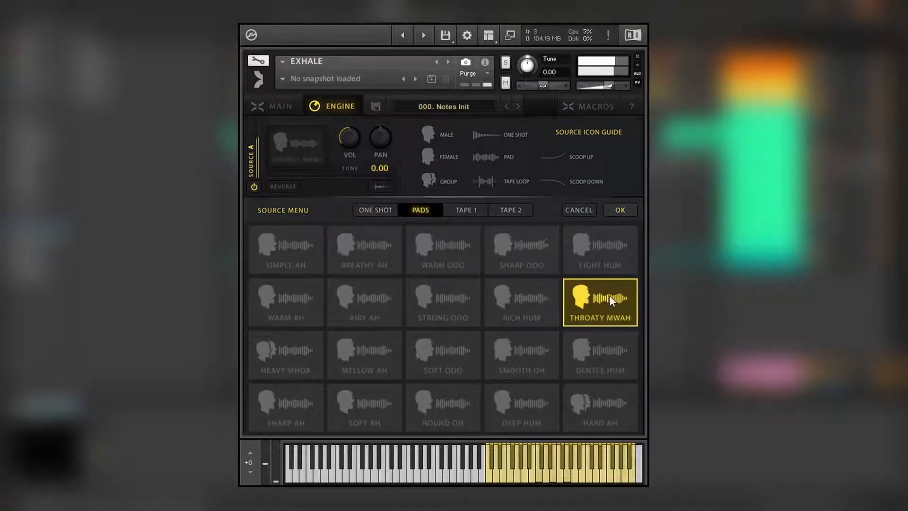
pyautogui.click(536, 248)
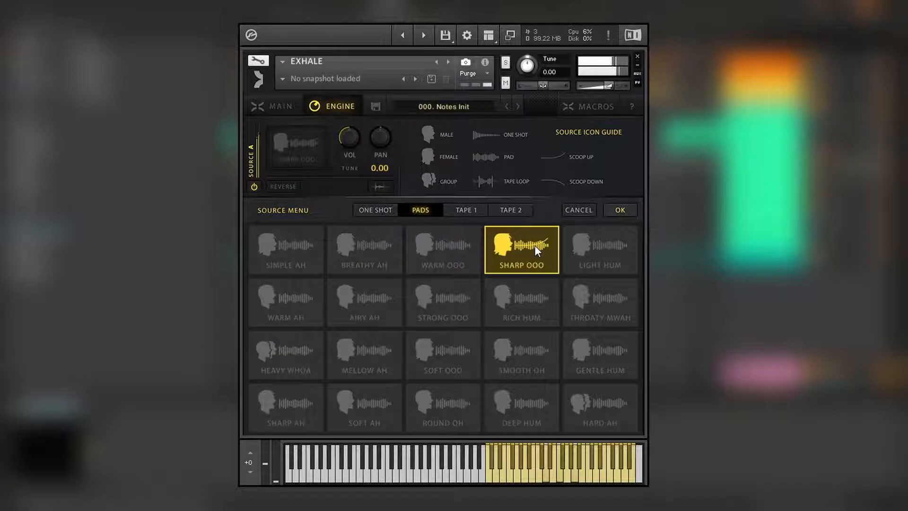
pyautogui.click(463, 210)
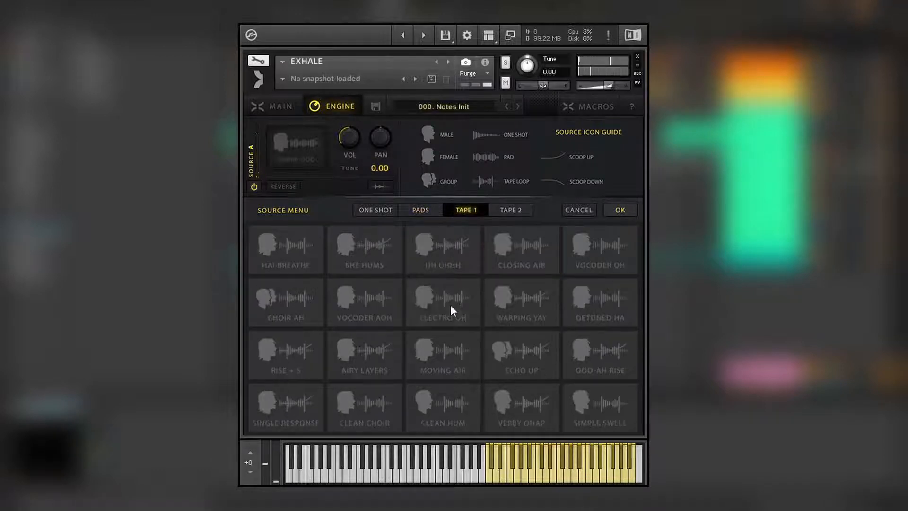
pyautogui.click(450, 305)
pyautogui.click(525, 353)
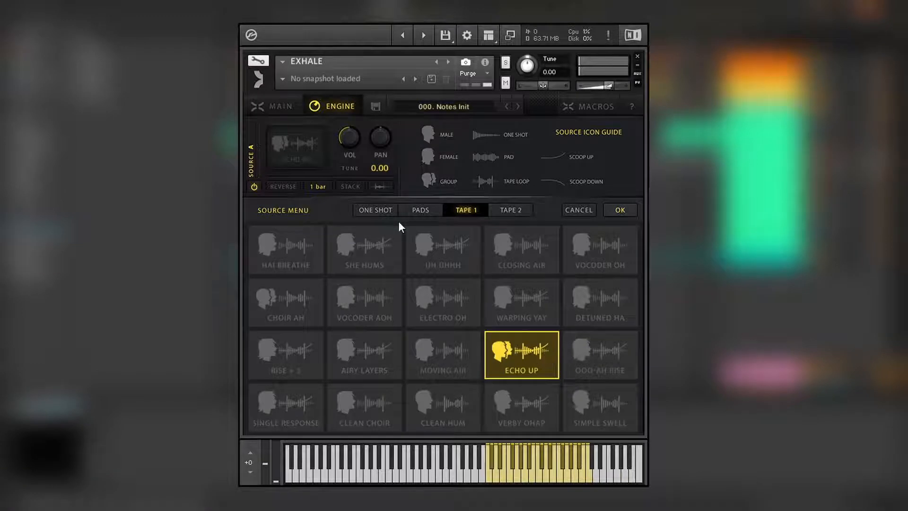
# Try the Warm Ooo pad for Source A, choose the Sharp Ooo pad instead and apply it.
pyautogui.click(421, 210)
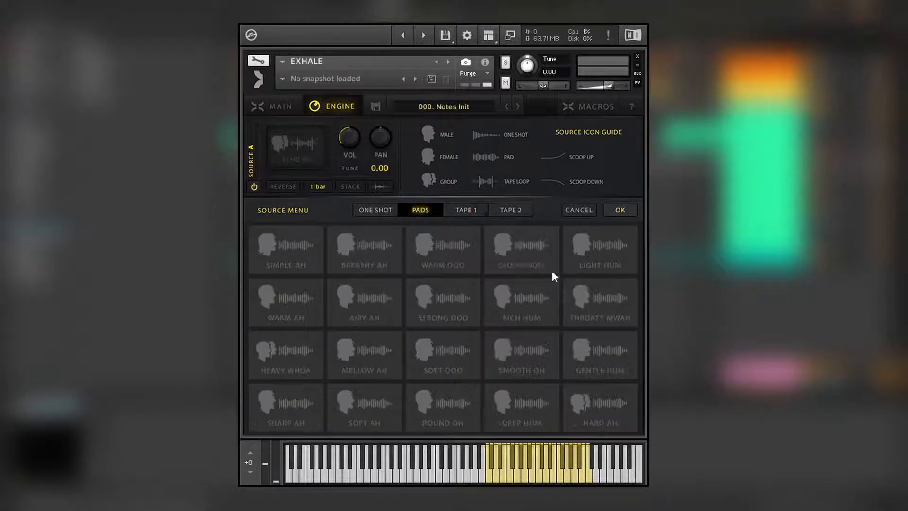
pyautogui.click(462, 258)
pyautogui.click(539, 250)
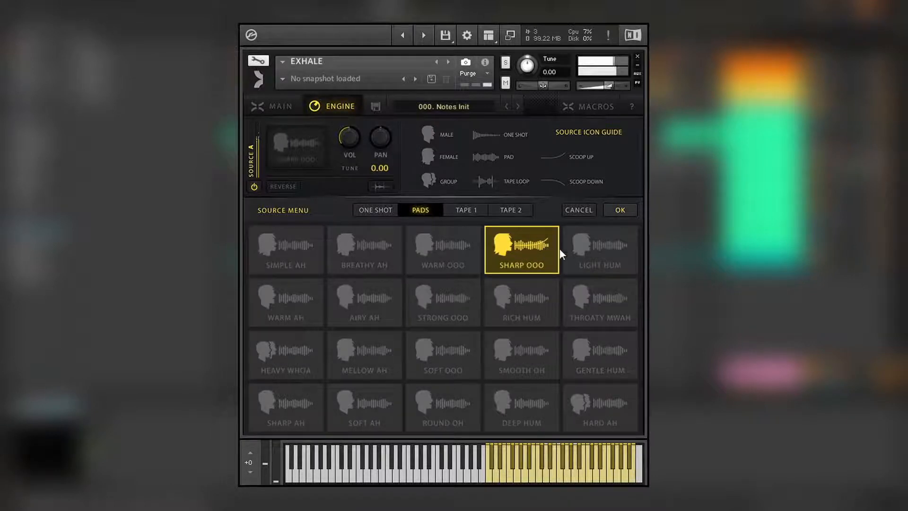
pyautogui.click(619, 208)
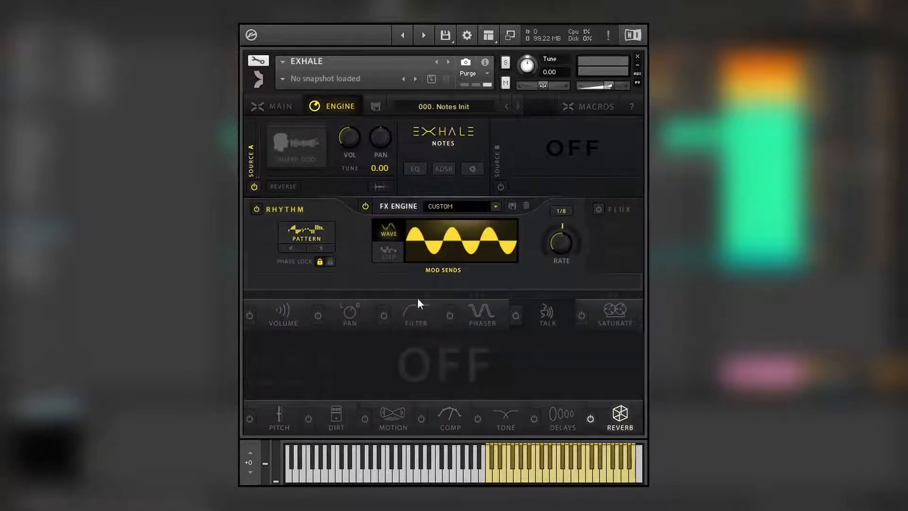
# Turn Source B on and show the EQ, ADSR and glide/velocity settings of the sources.
pyautogui.click(416, 169)
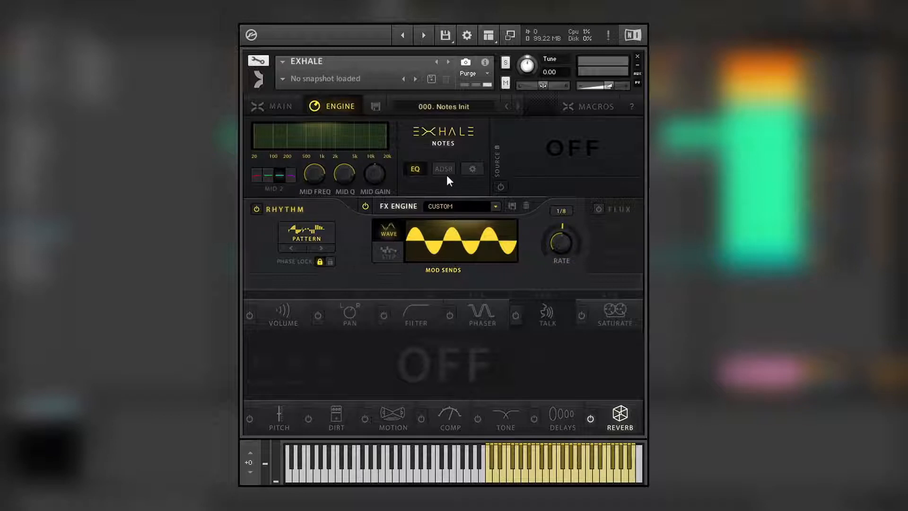
pyautogui.click(499, 186)
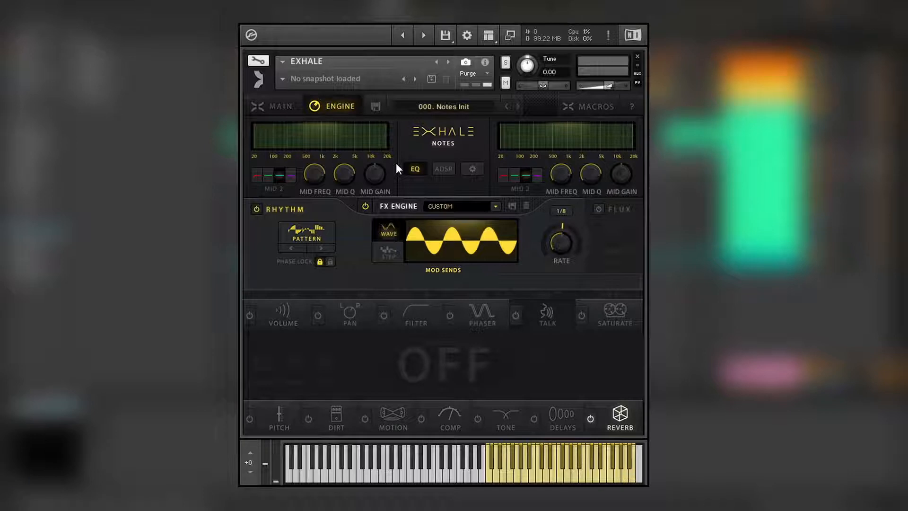
pyautogui.click(442, 168)
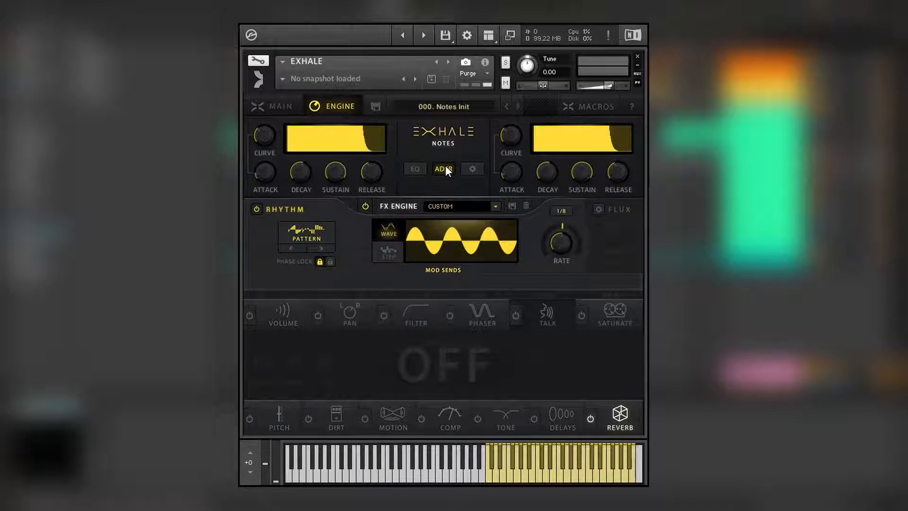
pyautogui.click(472, 169)
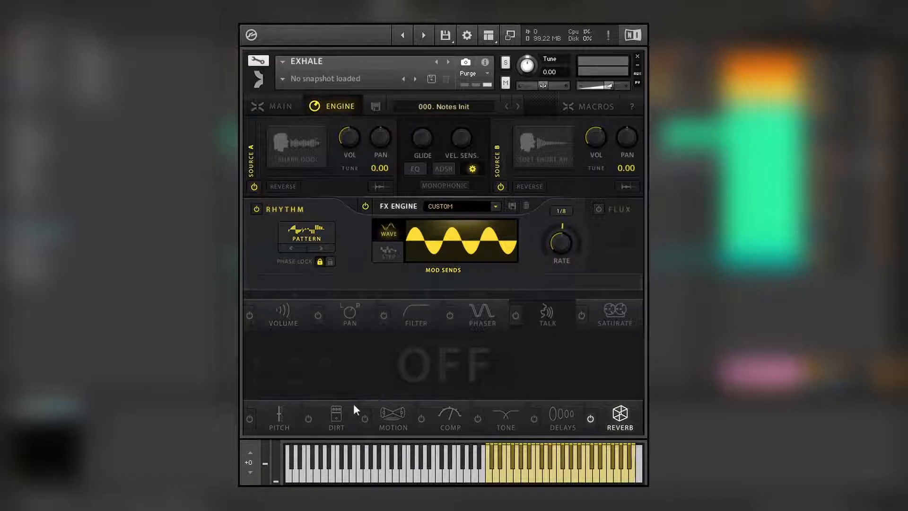
pyautogui.click(279, 106)
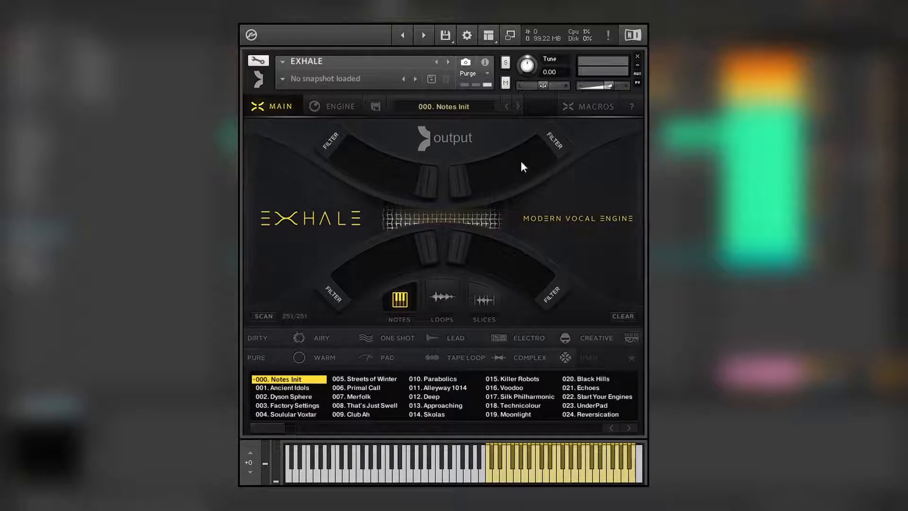
pyautogui.click(334, 106)
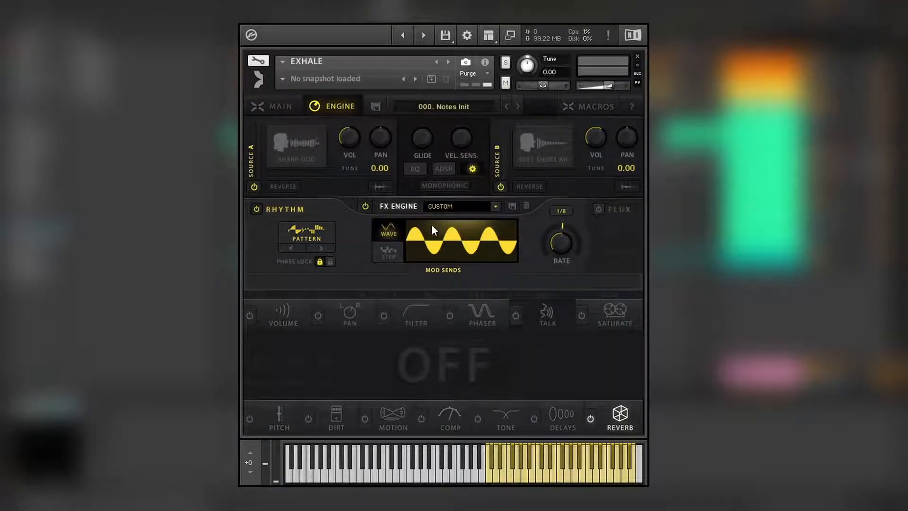
# Enable the Filter effect, show its settings and raise the modulation send for Source A's filter cutoff.
pyautogui.click(383, 314)
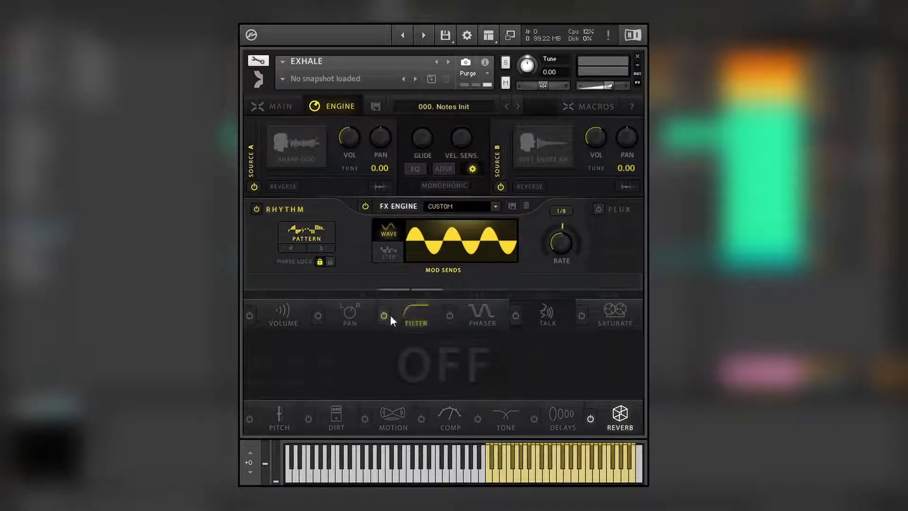
pyautogui.click(421, 318)
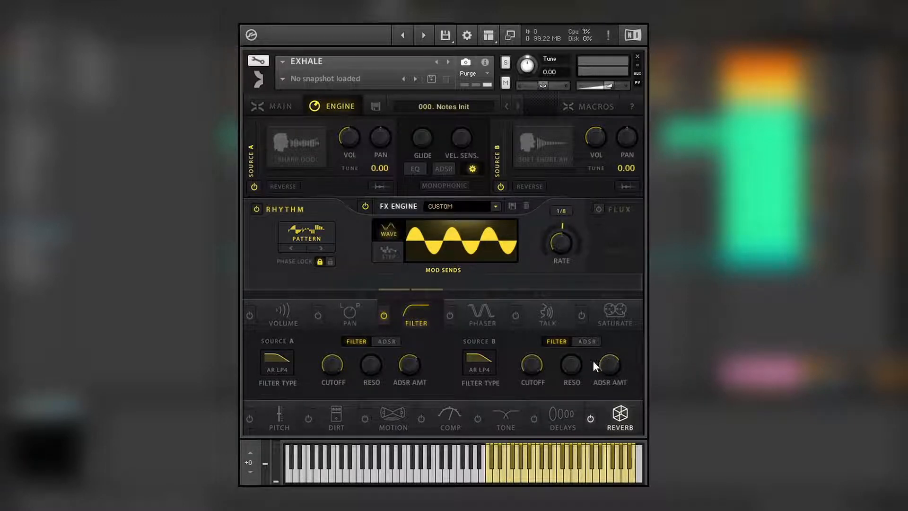
pyautogui.moveTo(398, 288); pyautogui.dragTo(401, 281)
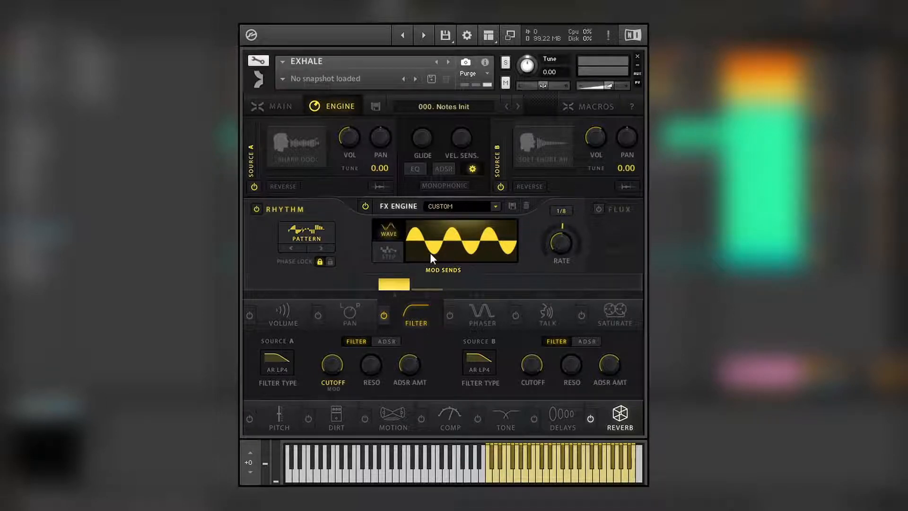
# Turn Source B off, fine-tune Source A's filter modulation send and set the rhythm rate to 1/32D.
pyautogui.click(500, 186)
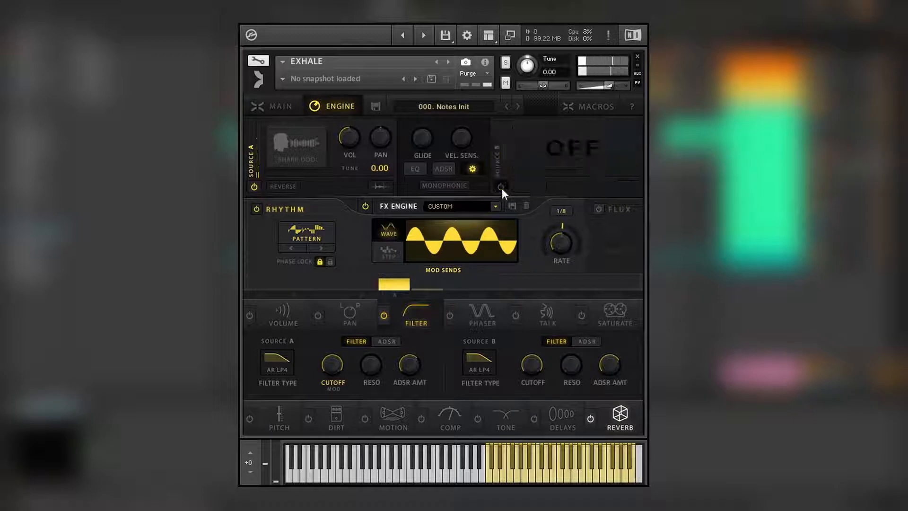
pyautogui.moveTo(402, 282); pyautogui.dragTo(403, 277)
pyautogui.moveTo(563, 242); pyautogui.dragTo(604, 259)
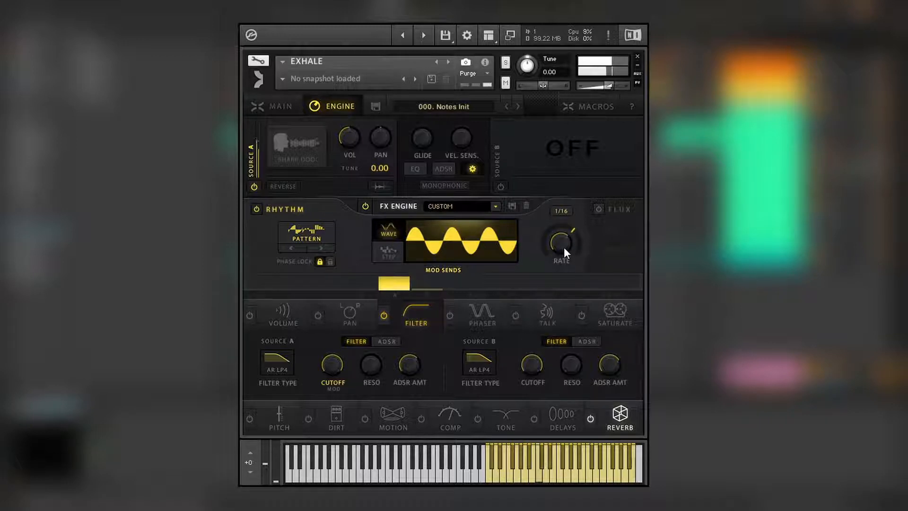
pyautogui.moveTo(564, 246); pyautogui.dragTo(564, 245)
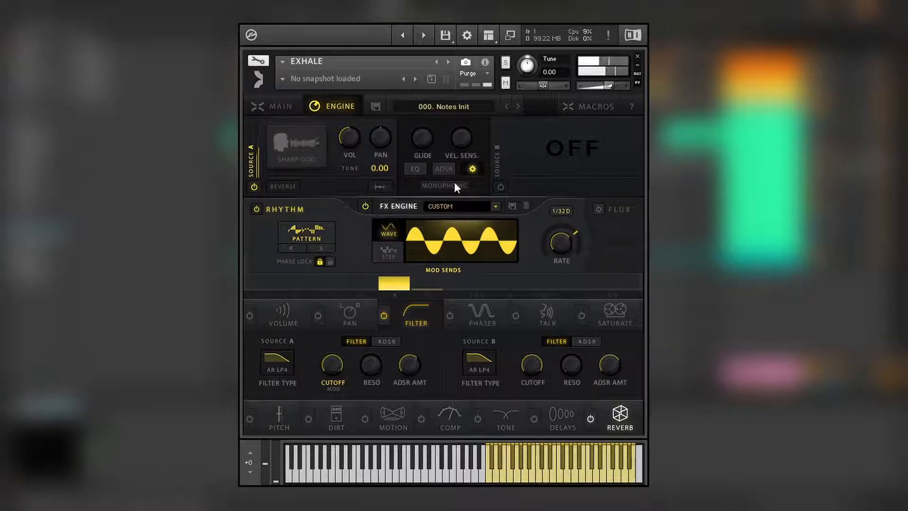
# Hear Source B alone while adjusting its filter cutoff modulation send, and turn Source A back on.
pyautogui.click(254, 186)
pyautogui.click(501, 186)
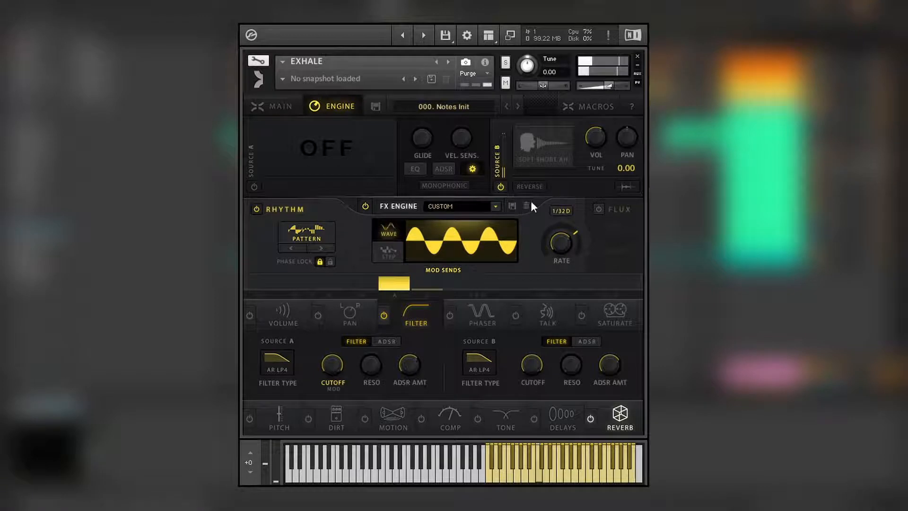
pyautogui.moveTo(429, 287); pyautogui.dragTo(436, 258)
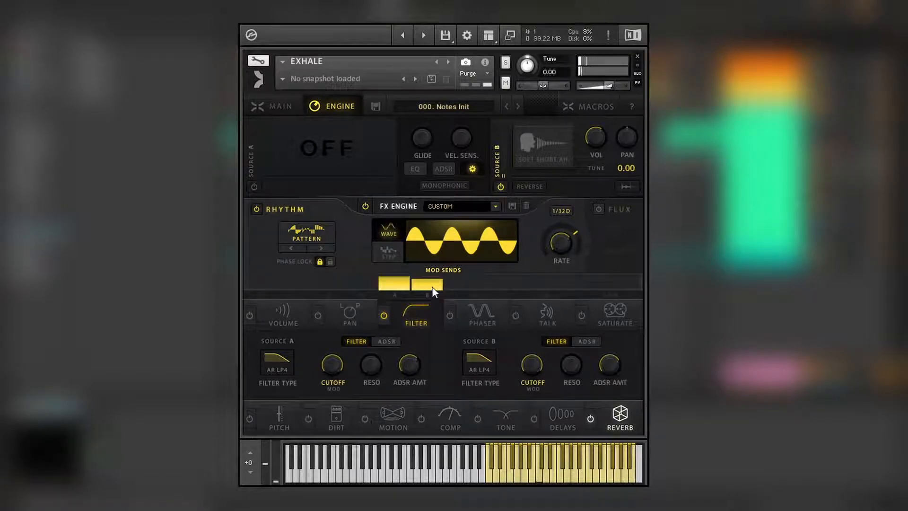
pyautogui.moveTo(433, 286); pyautogui.dragTo(437, 273)
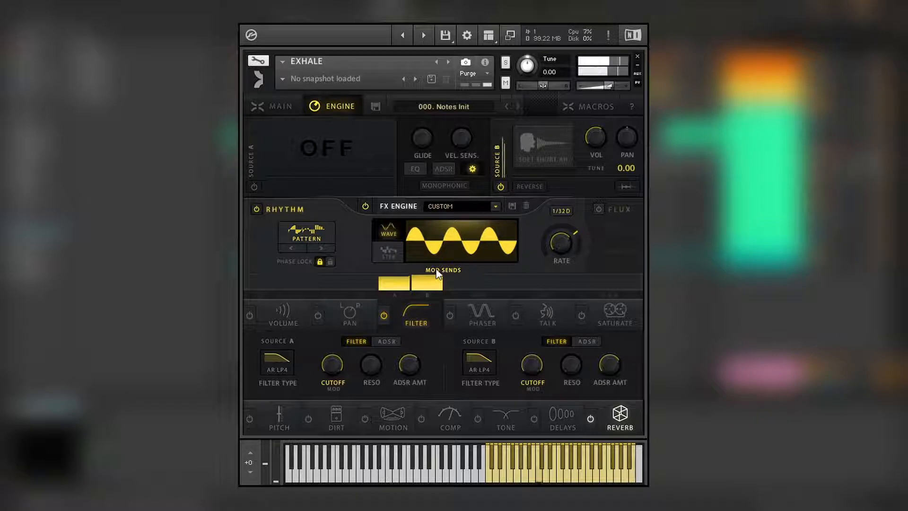
pyautogui.moveTo(436, 279); pyautogui.dragTo(434, 289)
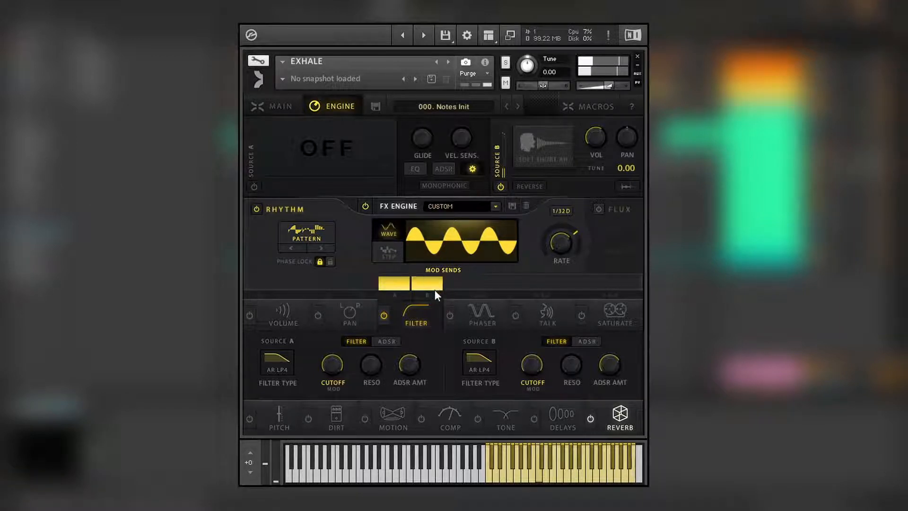
pyautogui.click(254, 187)
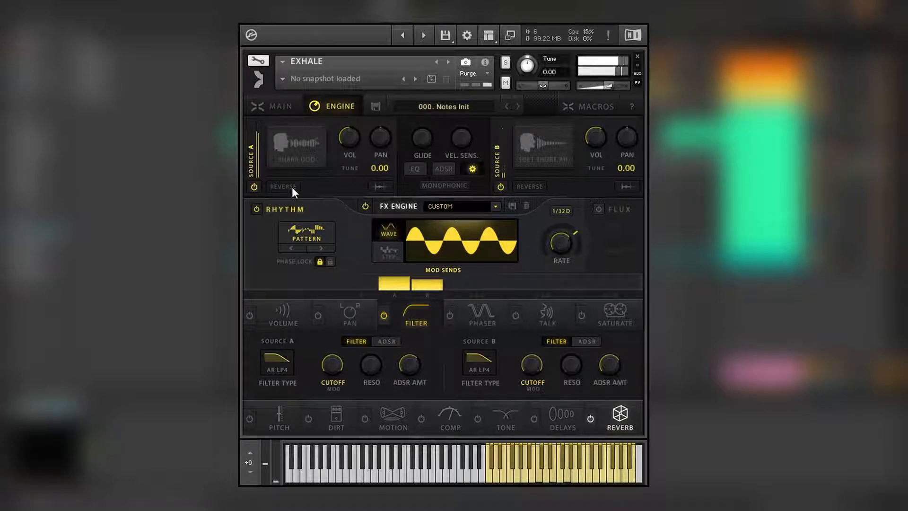
# Enable the Phaser effect and raise its peak to about 39 %.
pyautogui.click(456, 319)
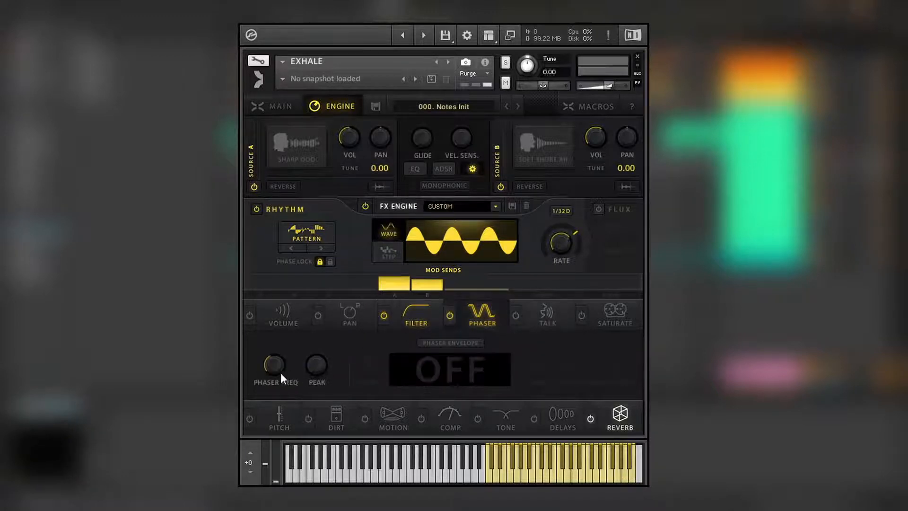
pyautogui.moveTo(320, 356); pyautogui.dragTo(328, 323)
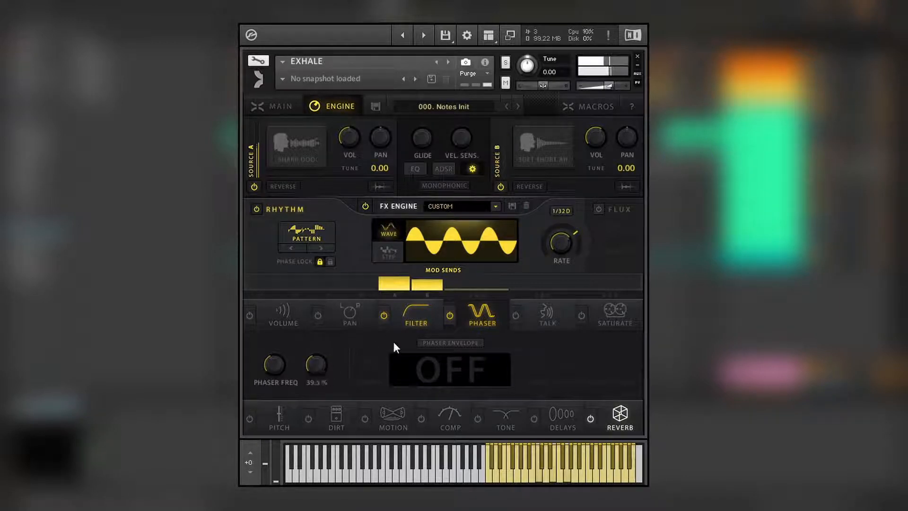
# Raise the phaser's modulation send, show the Reverb settings and turn the reverb's wet amount up to about 51 %.
pyautogui.moveTo(483, 287)
pyautogui.mouseDown()
pyautogui.moveTo(499, 265)
pyautogui.moveTo(492, 296)
pyautogui.mouseUp()
pyautogui.click(622, 416)
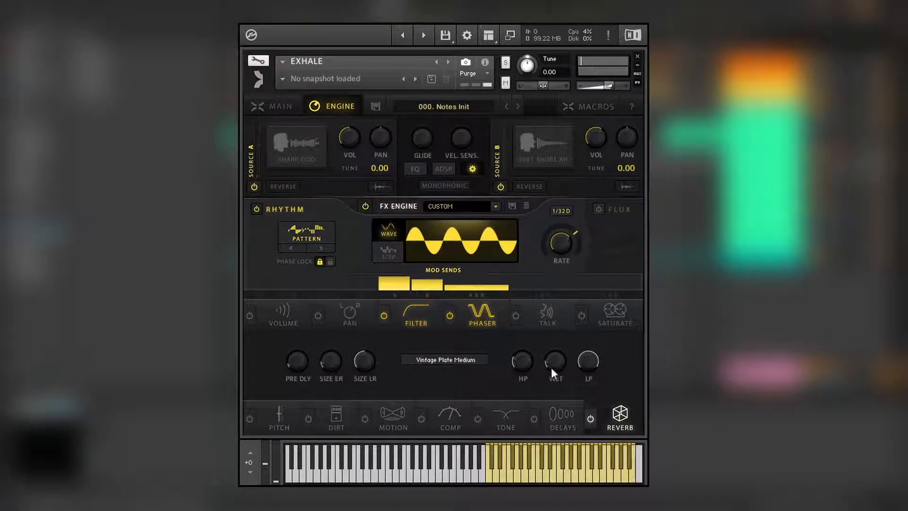
pyautogui.moveTo(559, 356)
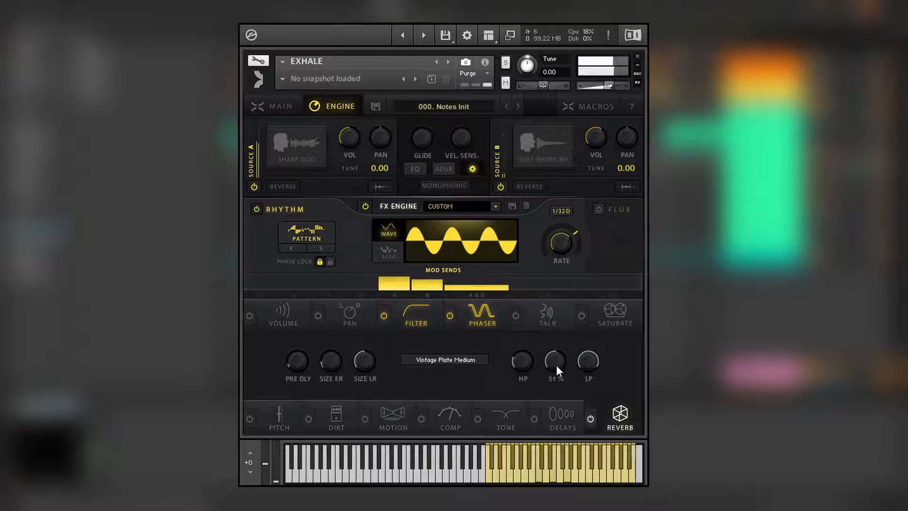
# Show the Delays settings and enable the Delays effect.
pyautogui.click(563, 419)
pyautogui.click(533, 418)
pyautogui.moveTo(388, 370)
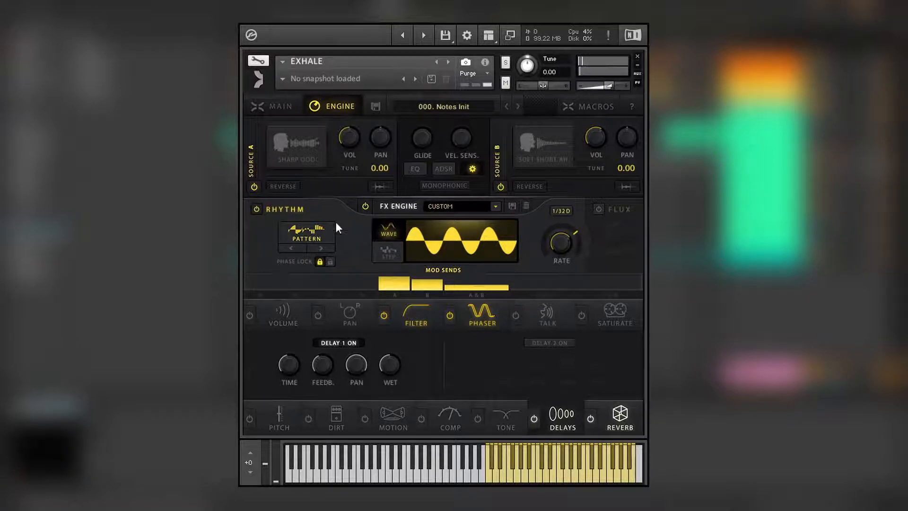
# Open the rhythm pattern choices, switch the modulation to step patterns and set the number of steps to 16.
pyautogui.click(319, 237)
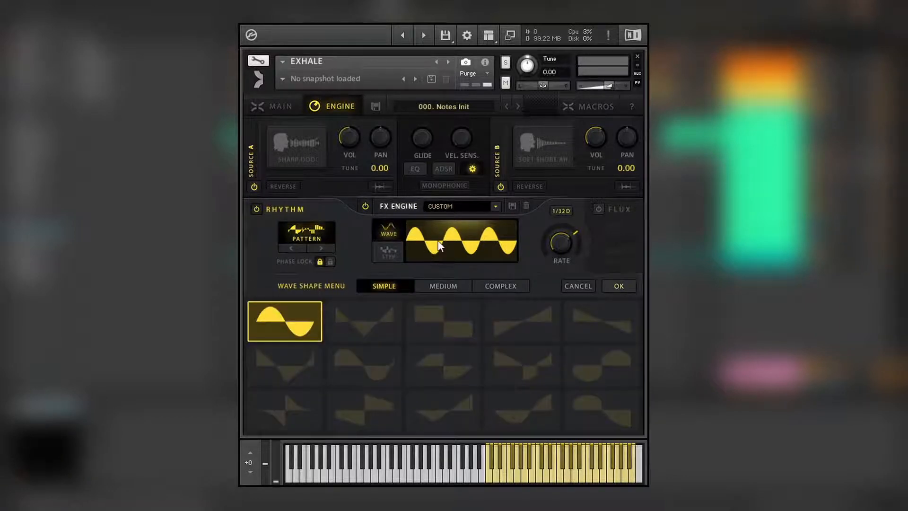
pyautogui.click(446, 330)
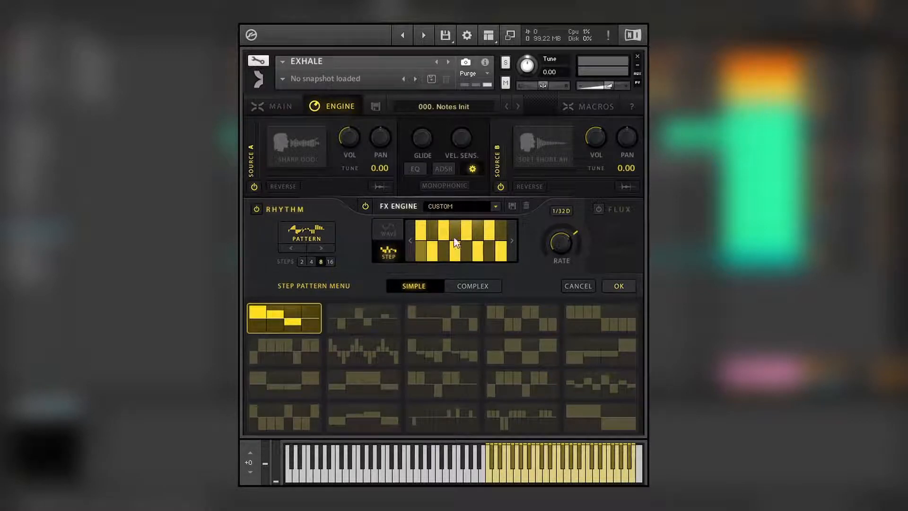
pyautogui.click(329, 261)
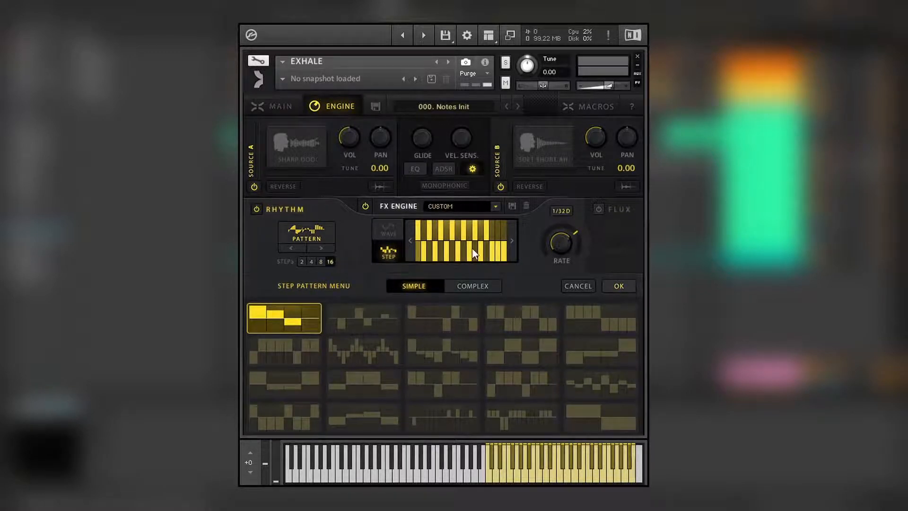
# Return the rhythm to Wave mode, look through the simple, medium and complex wave shapes, and close the shape selection.
pyautogui.click(386, 228)
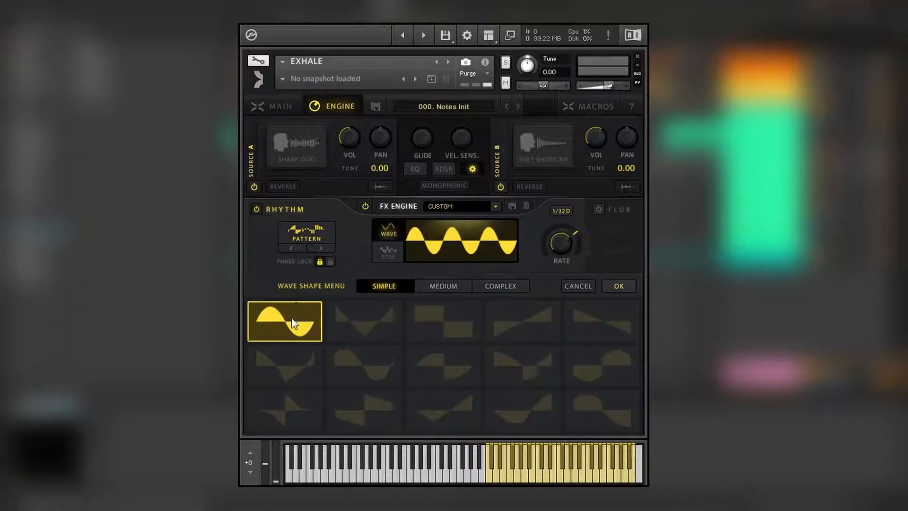
pyautogui.click(468, 287)
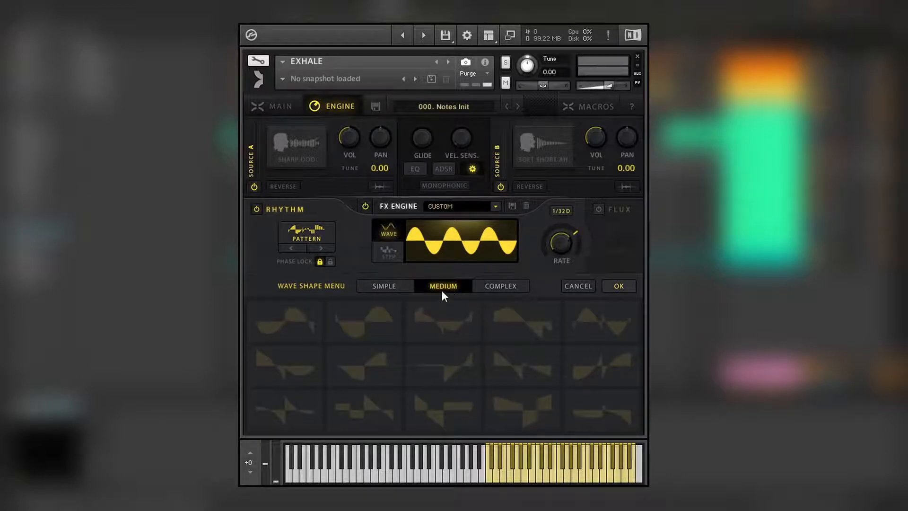
pyautogui.click(510, 283)
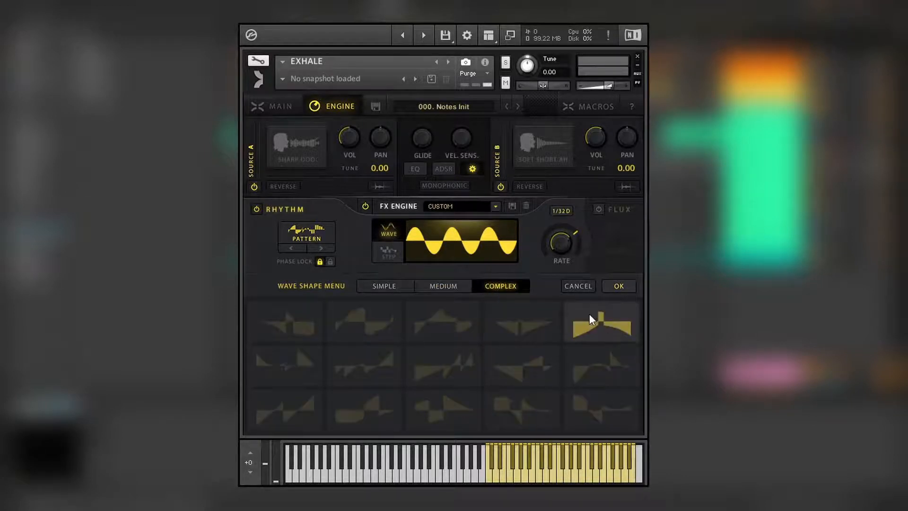
pyautogui.click(396, 289)
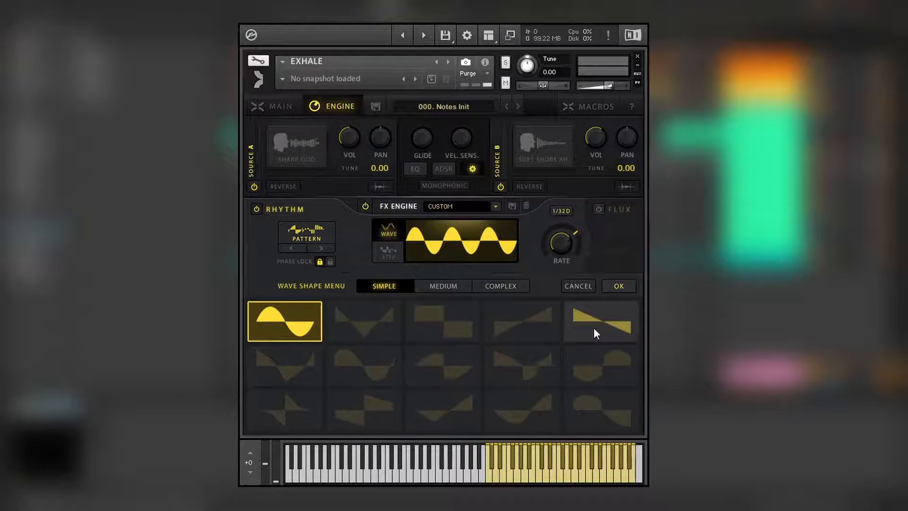
pyautogui.click(619, 285)
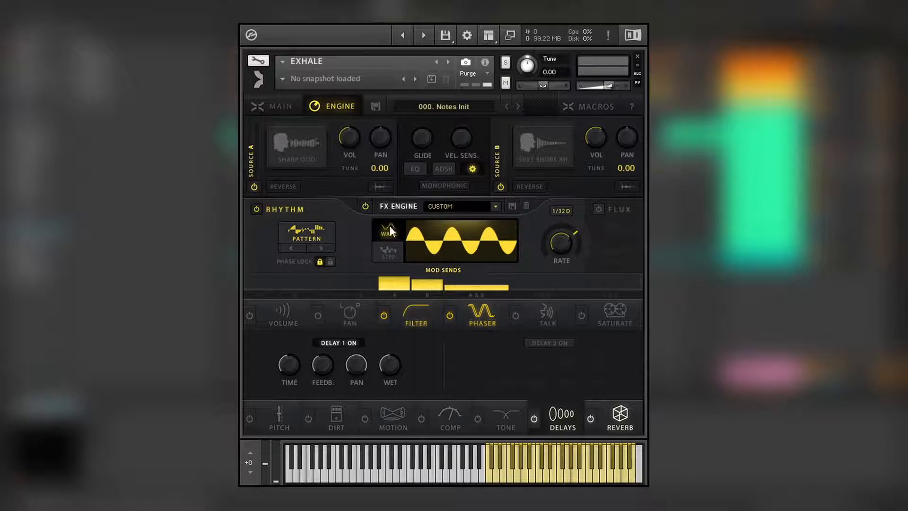
# Turn on Flux and view its step pattern and rates in the Flux editor.
pyautogui.click(599, 209)
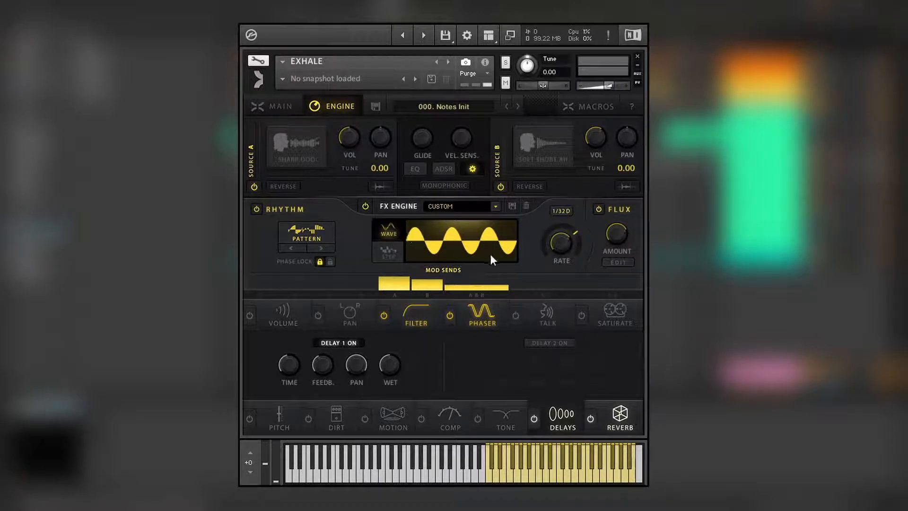
pyautogui.click(617, 262)
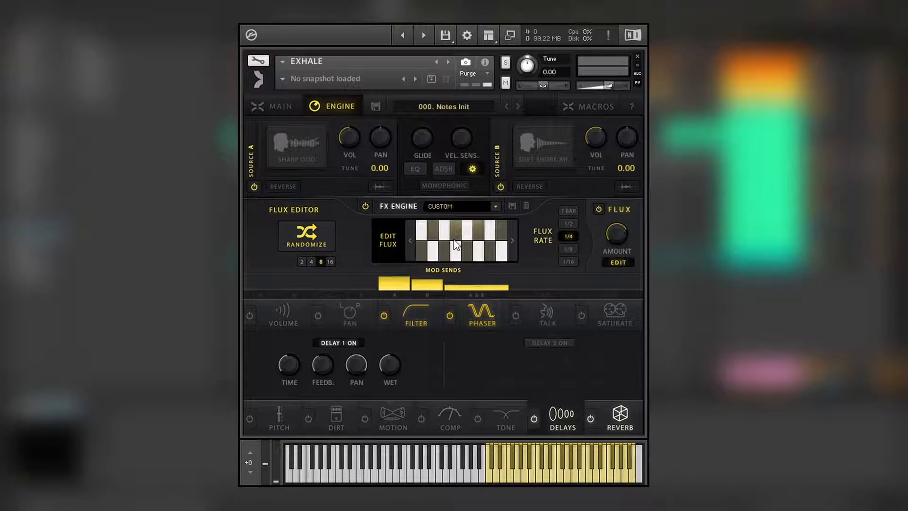
pyautogui.click(620, 262)
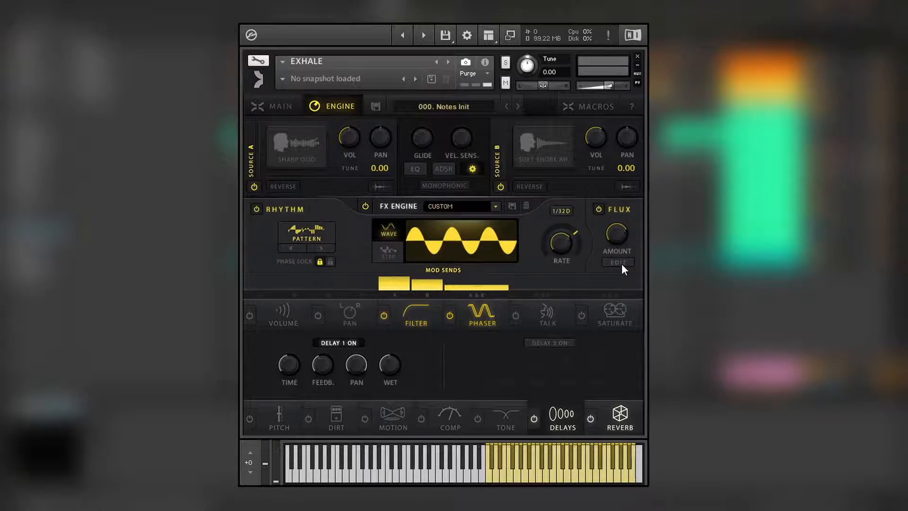
# Adjust the Flux amount around another look at the step pattern in the Flux editor.
pyautogui.moveTo(616, 234); pyautogui.dragTo(617, 275)
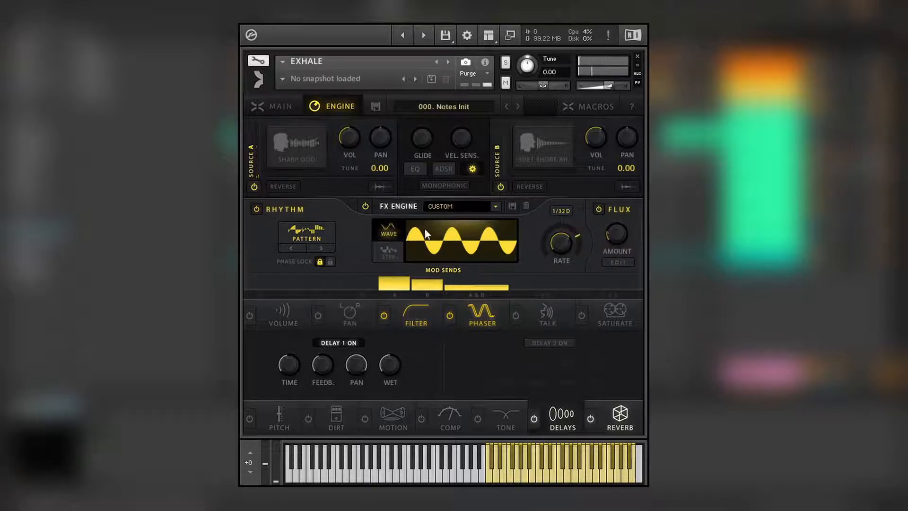
pyautogui.click(617, 262)
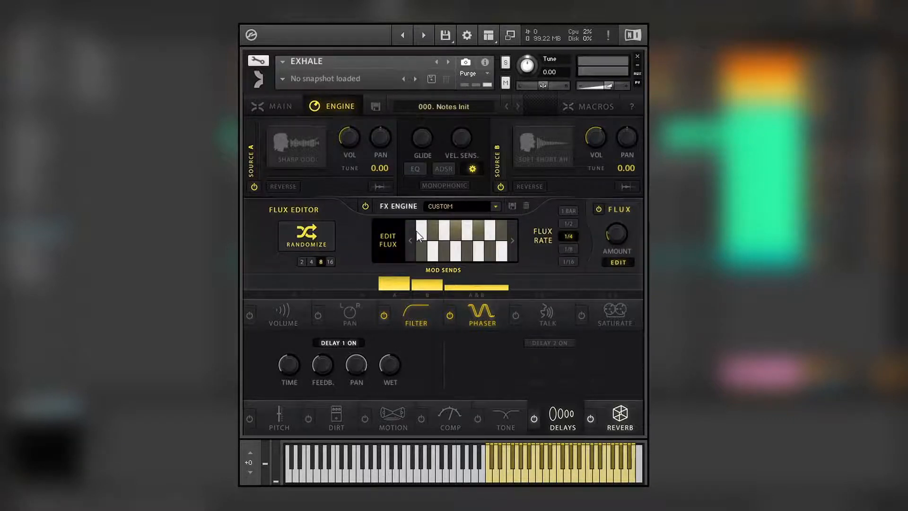
pyautogui.click(632, 264)
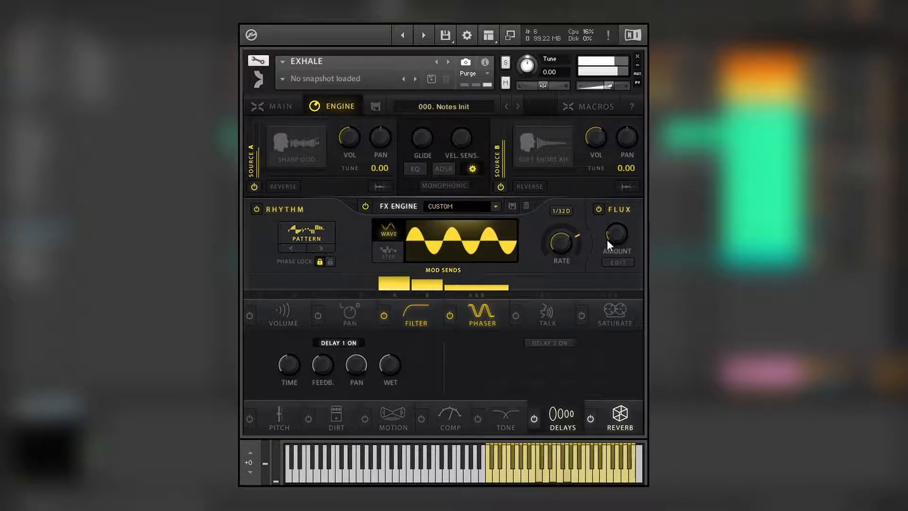
pyautogui.click(617, 233)
pyautogui.moveTo(617, 233); pyautogui.dragTo(629, 230)
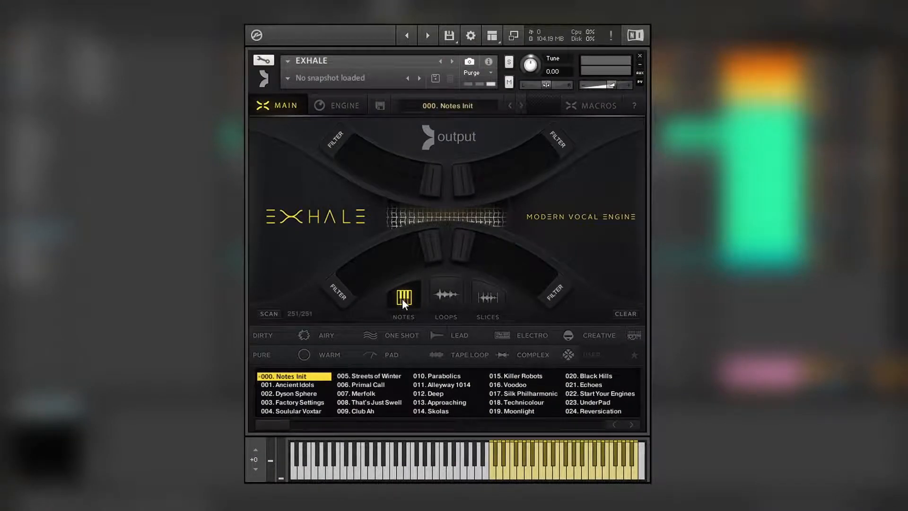
# Show the Loops presets, switch to Slices mode and view the engine of 000. Slices Init.
pyautogui.click(447, 293)
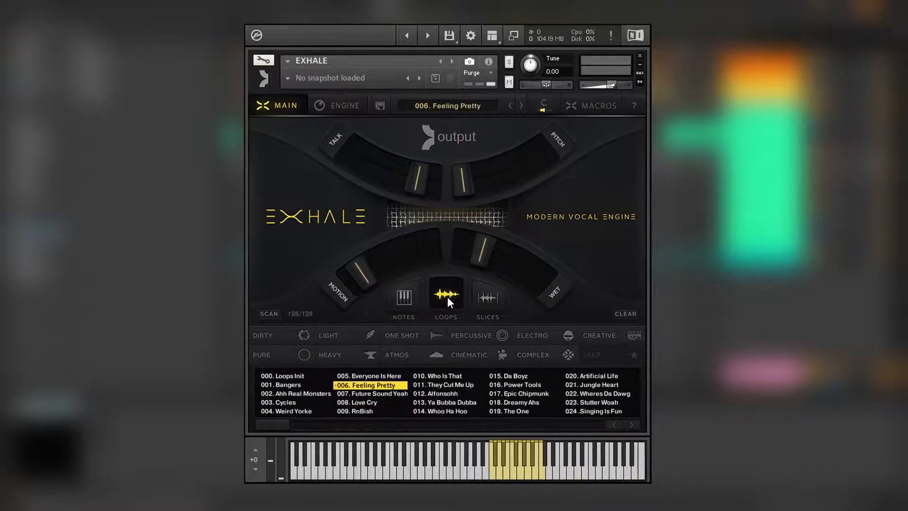
pyautogui.click(487, 296)
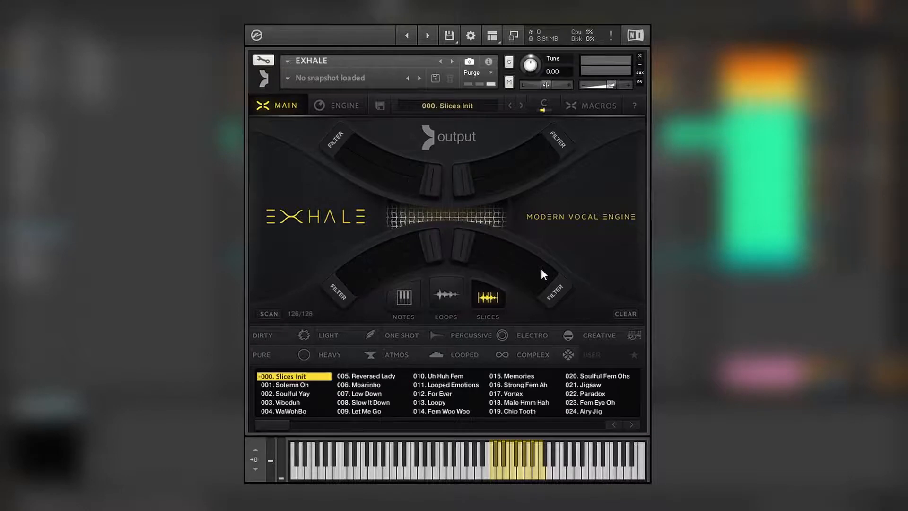
pyautogui.click(352, 105)
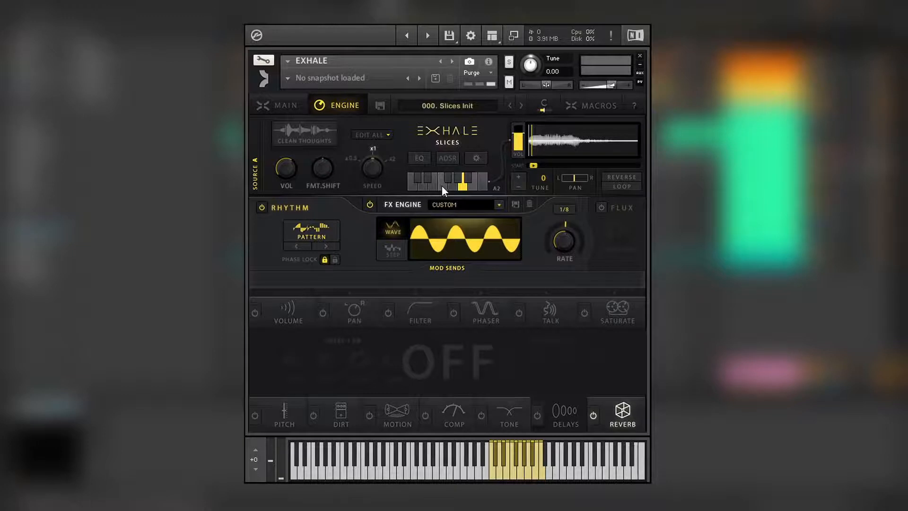
# Go through the individual vocal slices from C2 to C3 to hear each one.
pyautogui.click(412, 183)
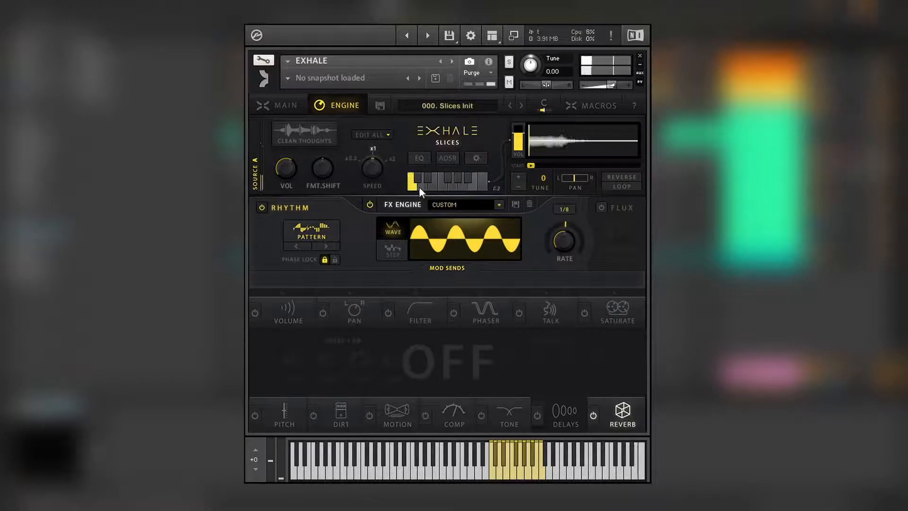
pyautogui.click(432, 186)
pyautogui.click(444, 186)
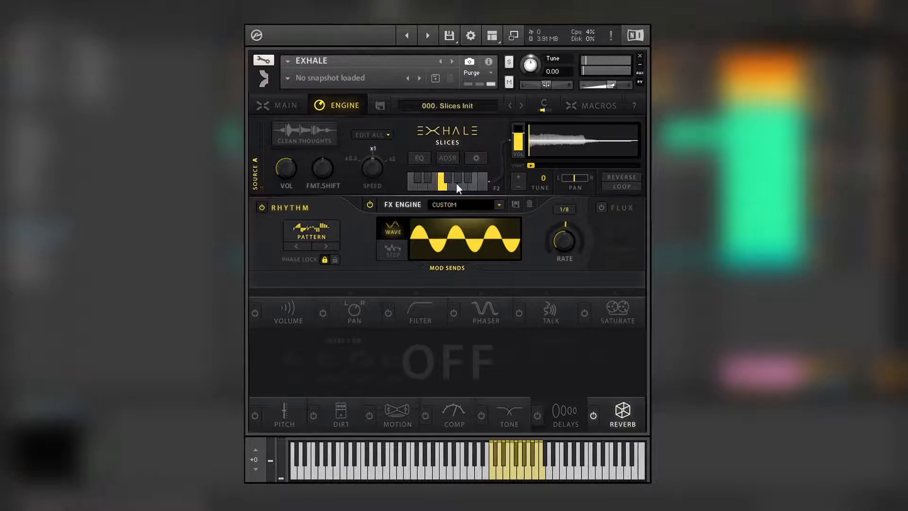
pyautogui.click(455, 185)
pyautogui.click(466, 188)
pyautogui.click(474, 186)
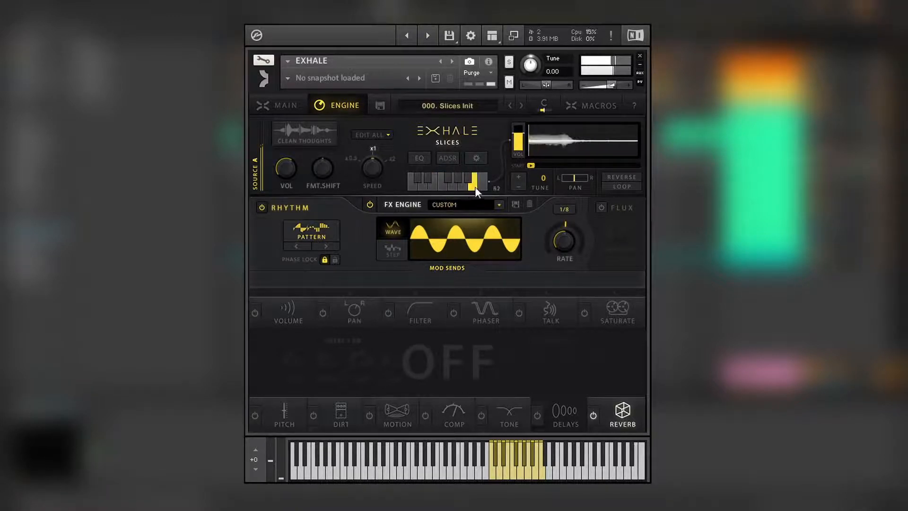
pyautogui.click(482, 185)
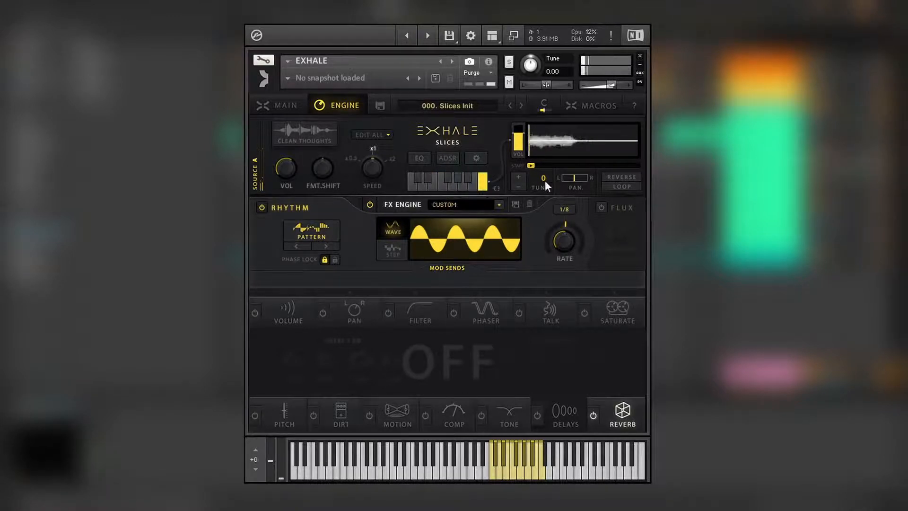
# Reverse slice C2 with its start point moved further into the waveform, and set slice D2's tuning to -1.
pyautogui.click(413, 184)
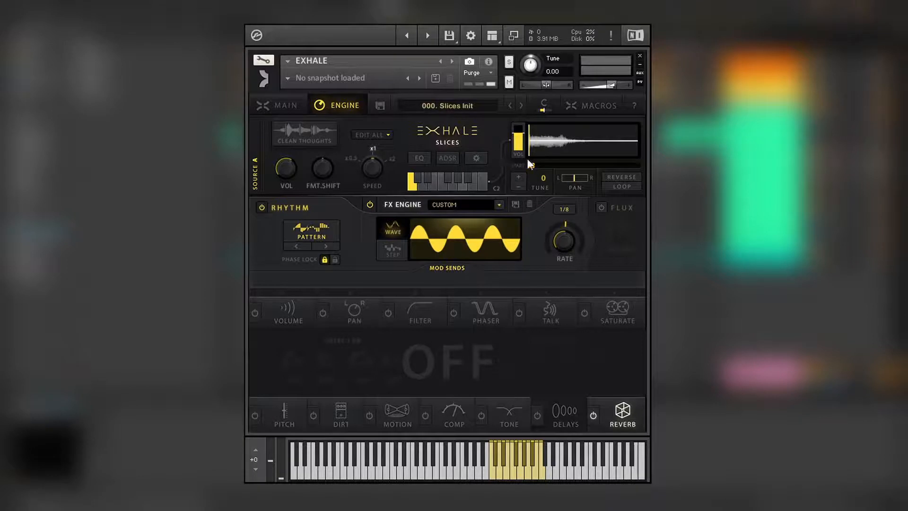
pyautogui.moveTo(534, 165); pyautogui.dragTo(559, 162)
pyautogui.click(617, 176)
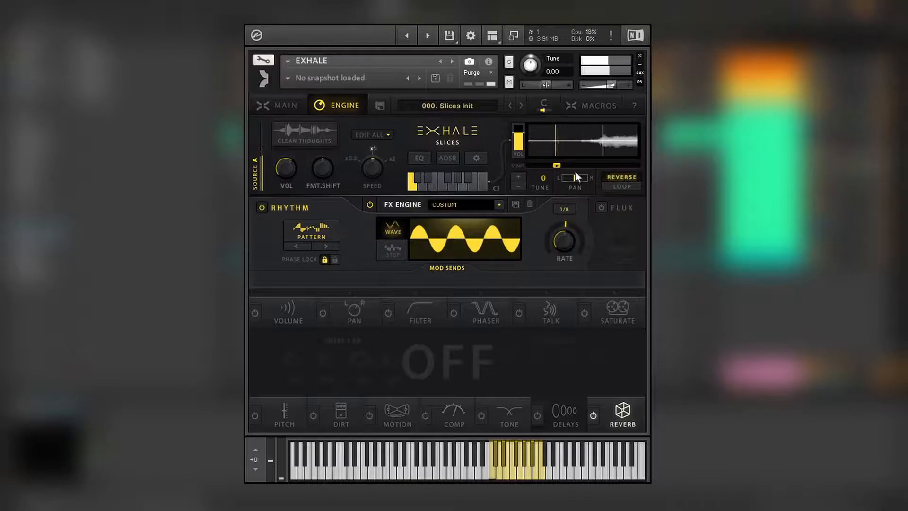
pyautogui.moveTo(557, 165); pyautogui.dragTo(588, 166)
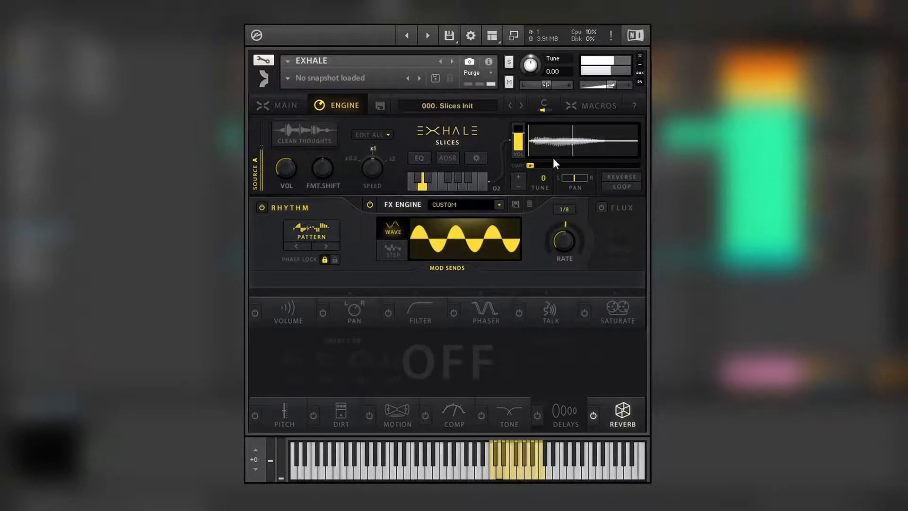
pyautogui.moveTo(546, 180); pyautogui.dragTo(551, 205)
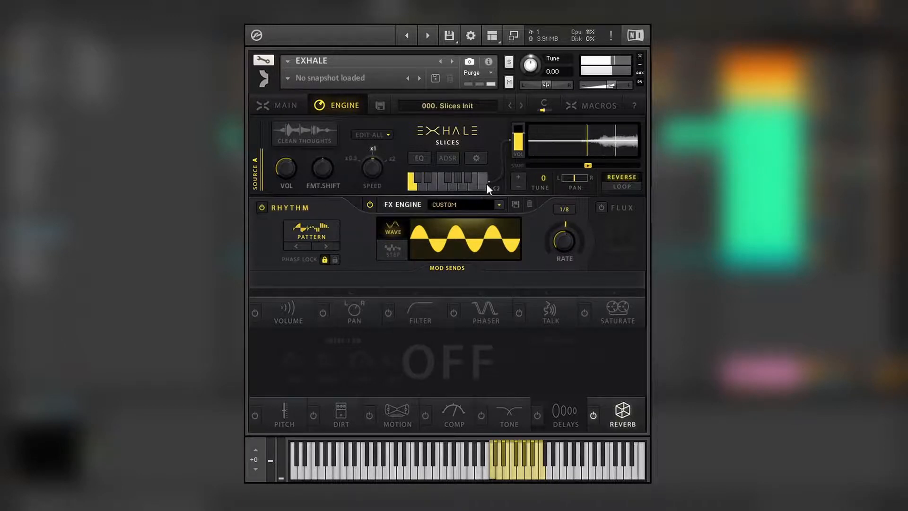
# Set the reverb's wet amount to about 29 % and enable the Delays effect for the slices.
pyautogui.click(593, 414)
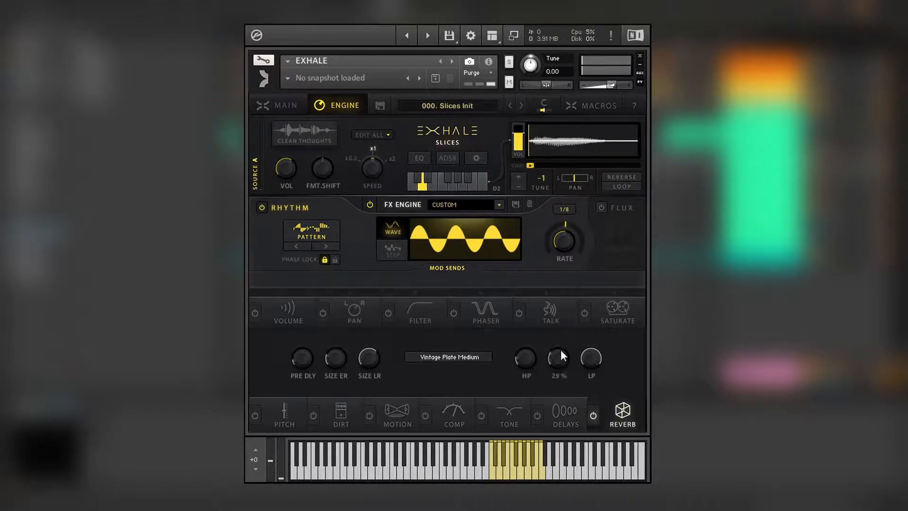
pyautogui.click(567, 412)
pyautogui.click(537, 415)
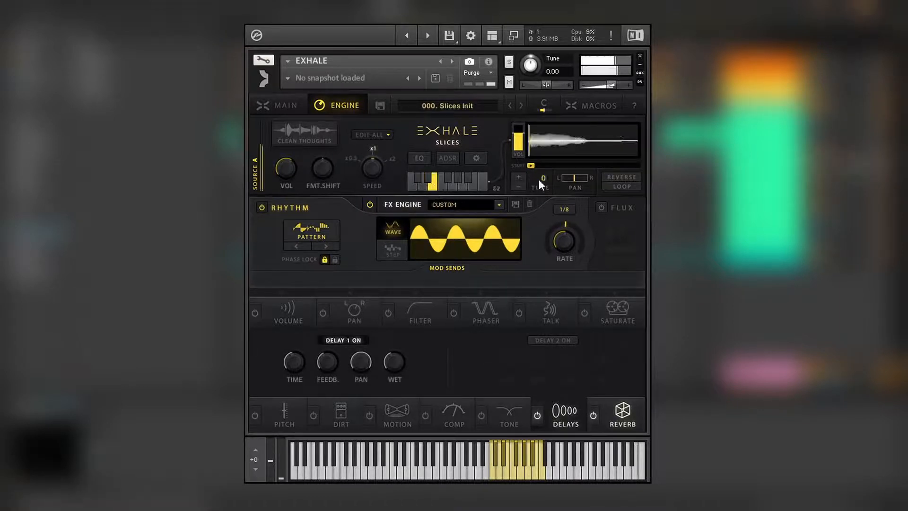
# Move slice E2's start point further in, then reverse slice F2 and shift its start point.
pyautogui.moveTo(531, 166); pyautogui.dragTo(556, 164)
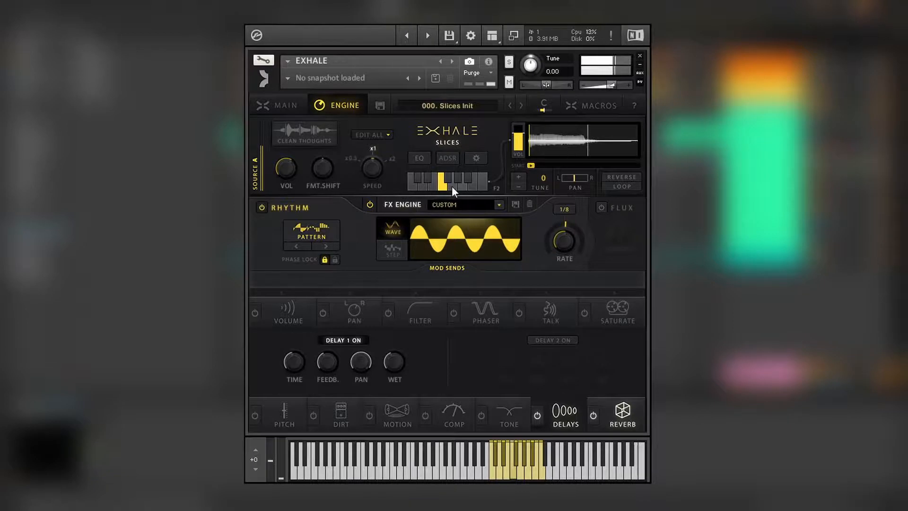
pyautogui.click(622, 176)
pyautogui.moveTo(533, 163)
pyautogui.mouseDown()
pyautogui.moveTo(585, 166)
pyautogui.moveTo(571, 165)
pyautogui.mouseUp()
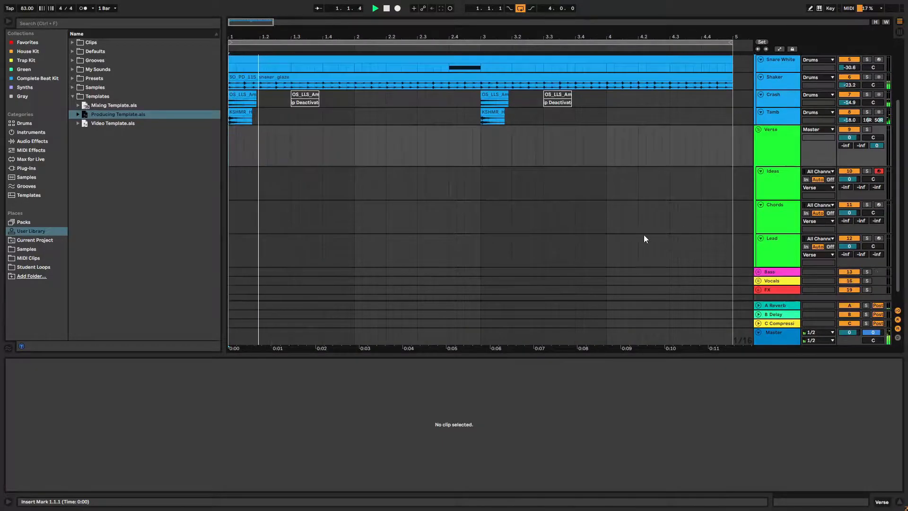
# Create a four-bar MIDI clip on the Ideas track and enter a chord of F#2, A#2 and C#3 at its start.
pyautogui.moveTo(731, 189); pyautogui.dragTo(160, 189)
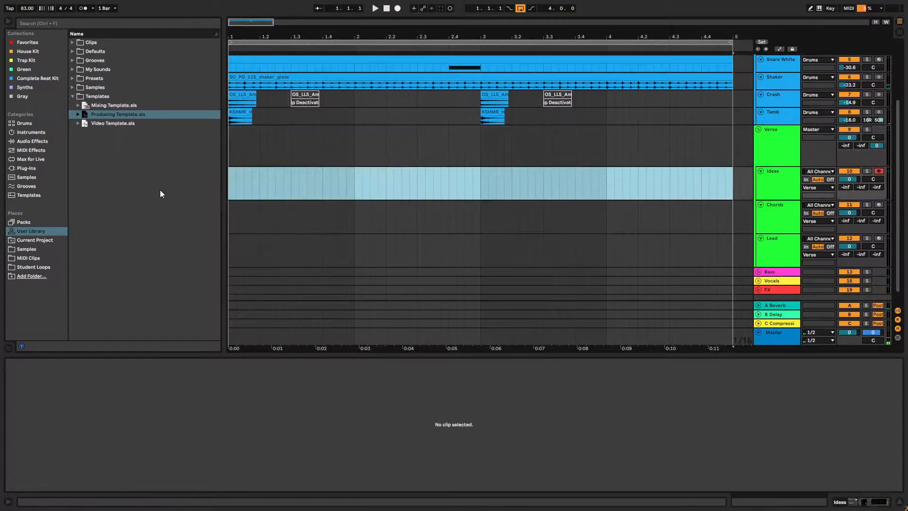
pyautogui.hotkey('ctrl', 'shift', 'm')
pyautogui.click(234, 278)
pyautogui.doubleClick(233, 279)
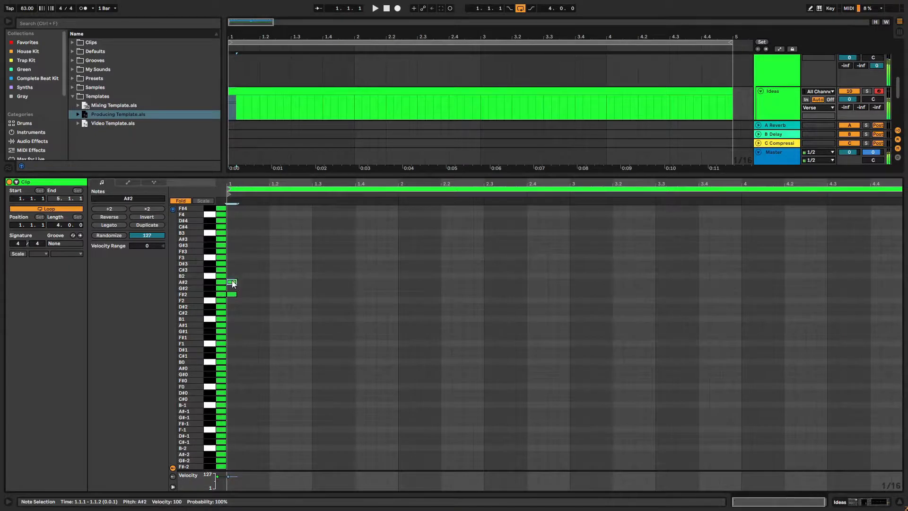
pyautogui.doubleClick(231, 270)
# Lengthen the first chord to three beats, then add G#2-B2-D#3 at 1.4 and a one-bar D#2-F#2-A#2 chord at bar 2.
pyautogui.moveTo(251, 300); pyautogui.dragTo(325, 273)
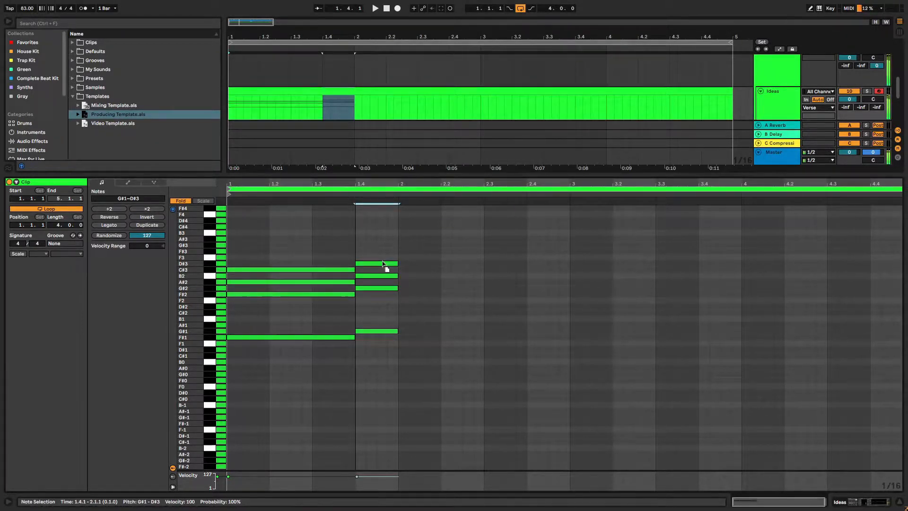
pyautogui.press('space')
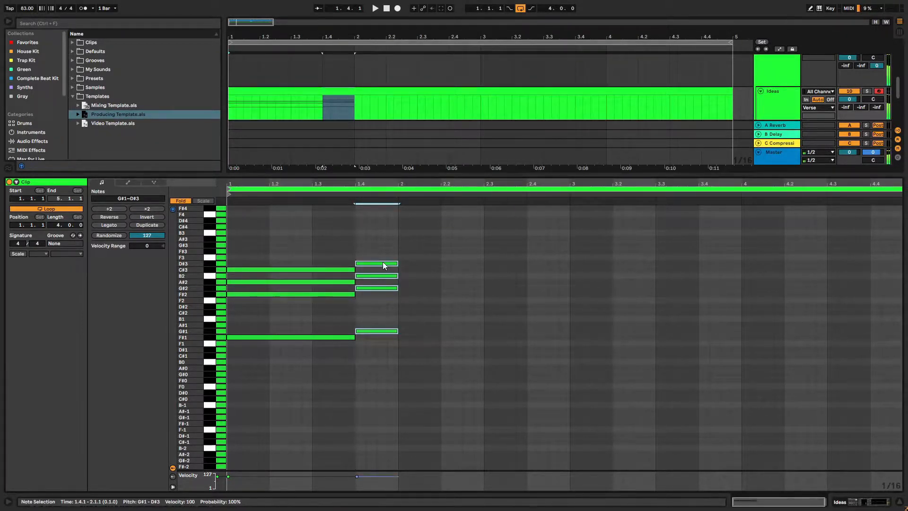
pyautogui.moveTo(376, 264); pyautogui.dragTo(422, 283)
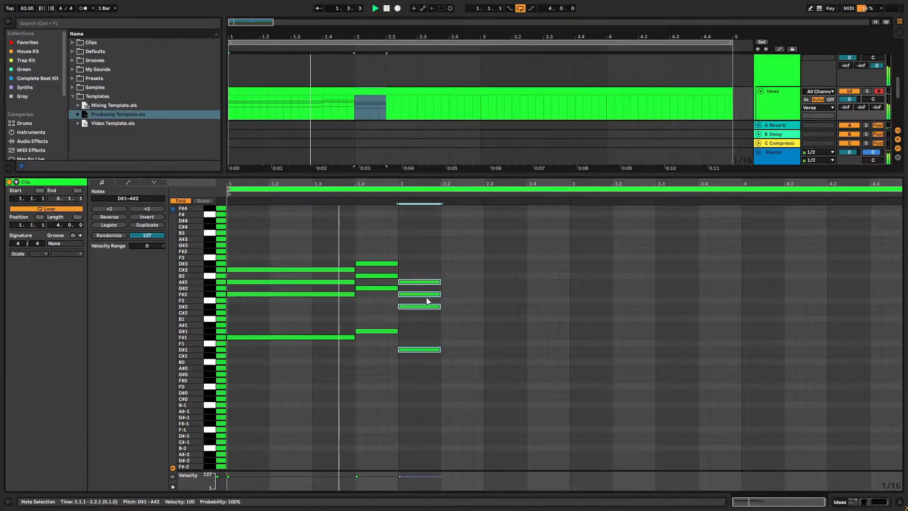
pyautogui.keyDown('shift'); pyautogui.click(465, 367); pyautogui.keyUp('shift')
pyautogui.moveTo(440, 282); pyautogui.dragTo(570, 282)
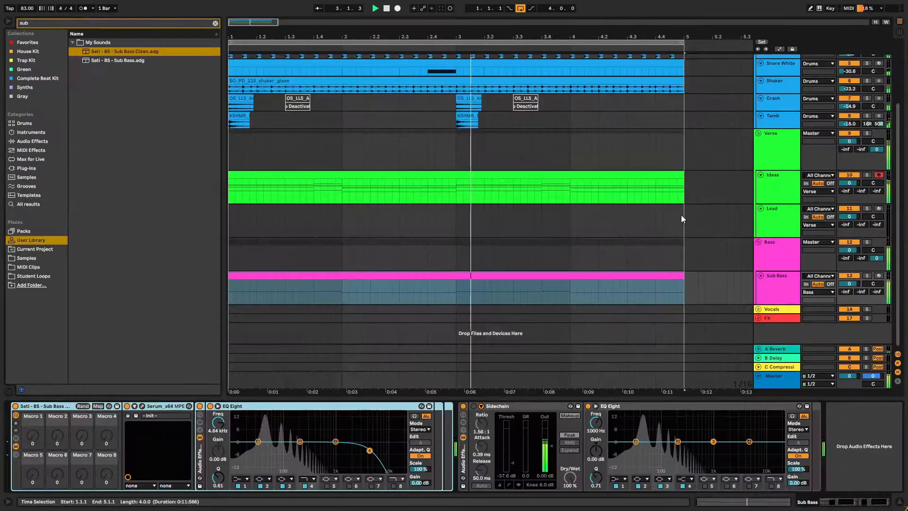
# Audition the Exhale pad presets 002. Dyson Sphere and 003. Factory Settings on the Chords track.
pyautogui.scroll(-4, 696, 236)
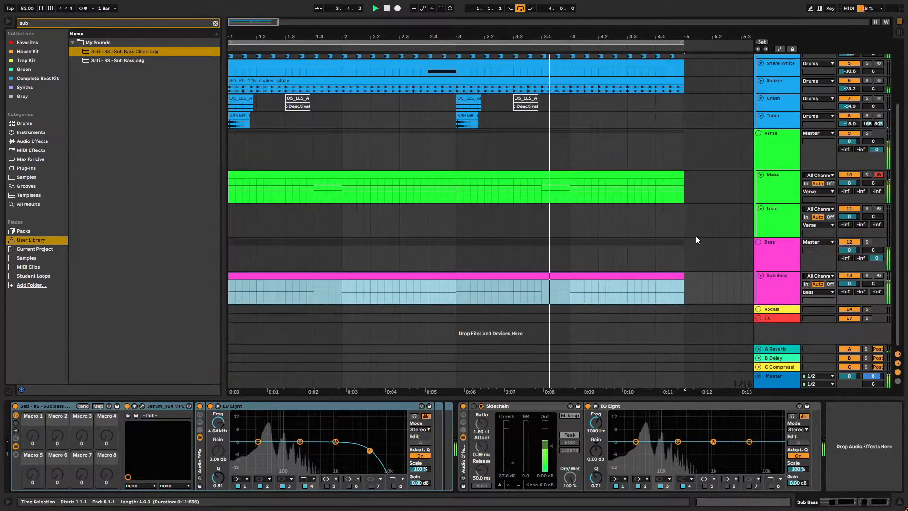
pyautogui.click(787, 178)
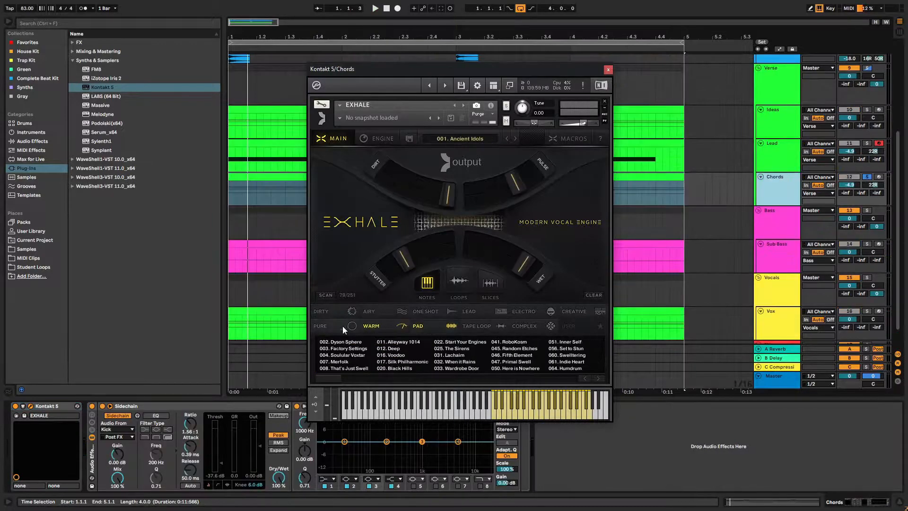
pyautogui.click(367, 342)
pyautogui.press('space')
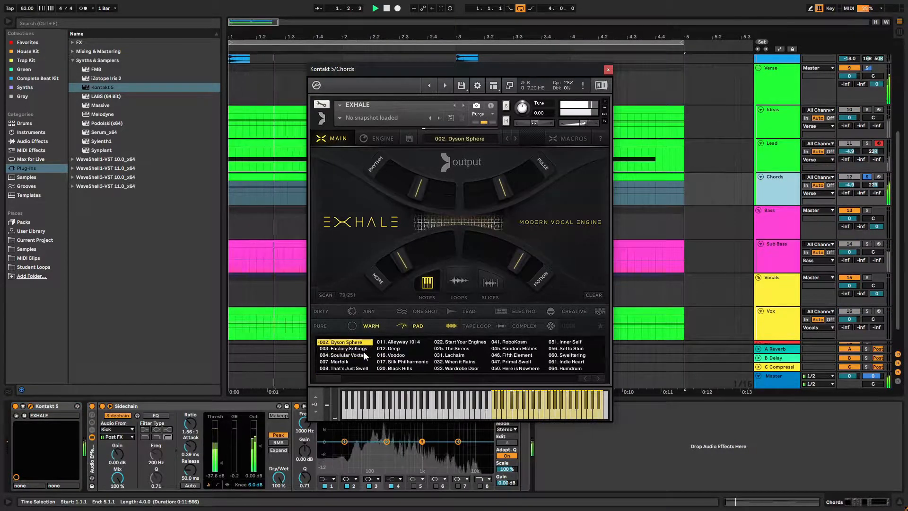
pyautogui.click(364, 349)
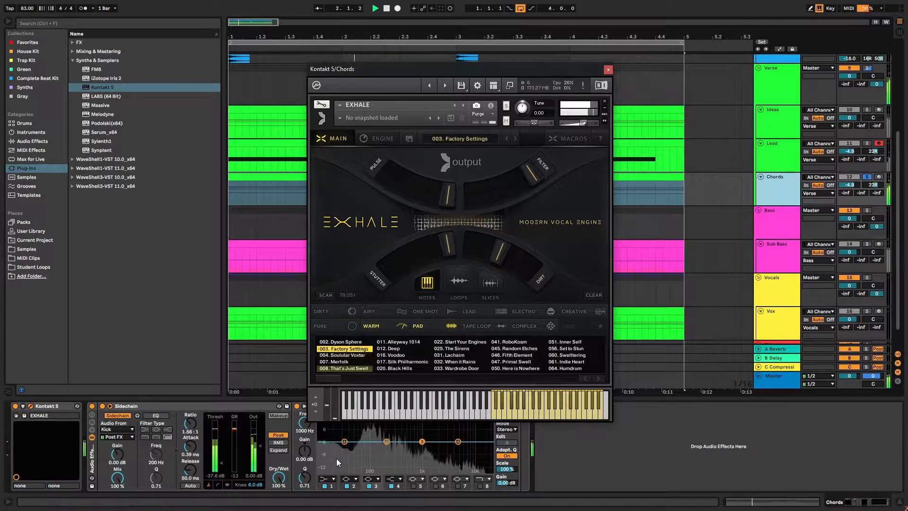
# Turn band 1 of the Chords track's EQ Eight into a low cut at 177 Hz.
pyautogui.click(326, 478)
pyautogui.moveTo(438, 71); pyautogui.dragTo(439, 52)
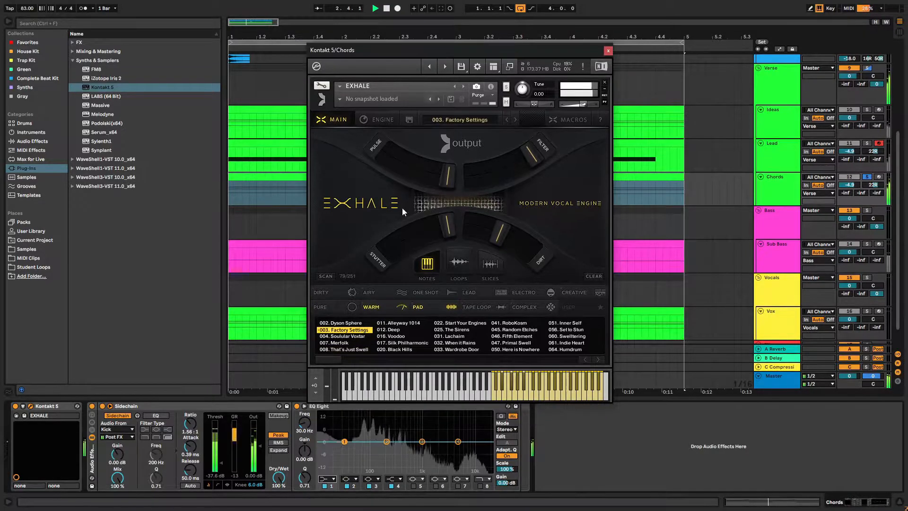
pyautogui.click(330, 430)
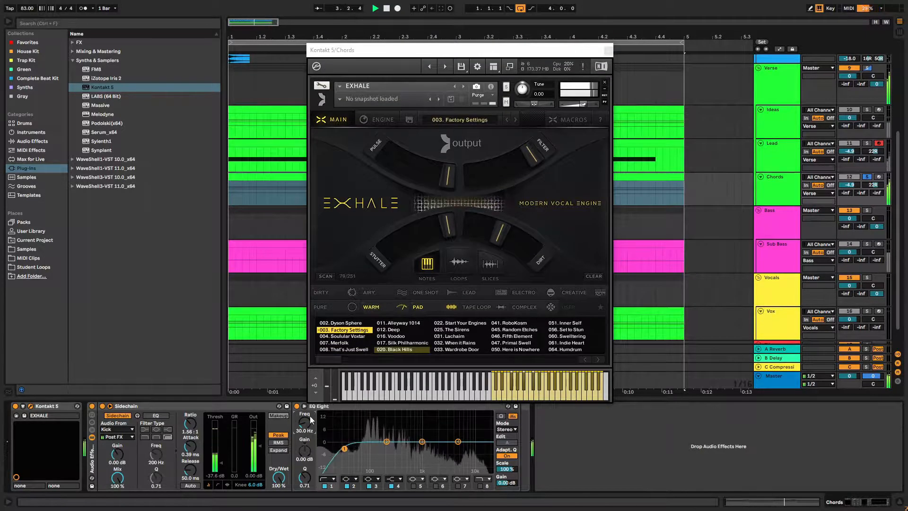
pyautogui.moveTo(306, 428); pyautogui.dragTo(306, 407)
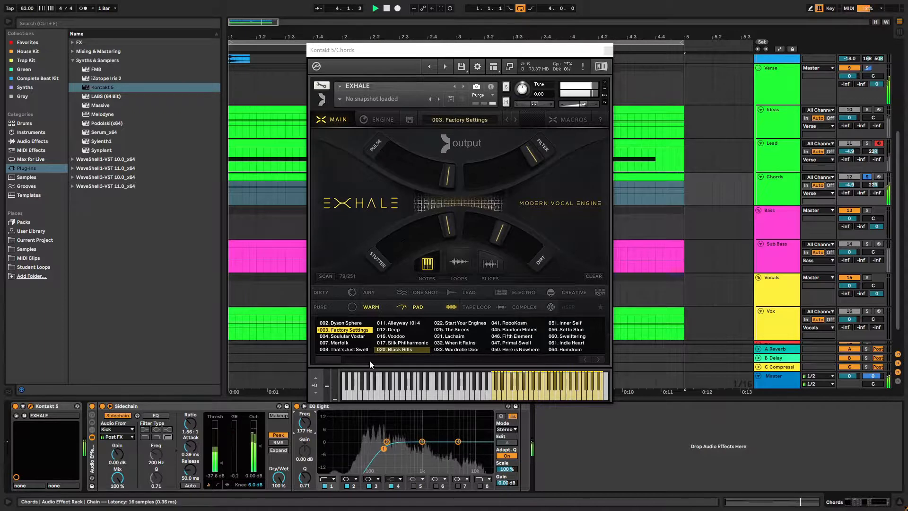
# Load the preset 004. Soulular Voxtar for the chords, close the Kontakt window and reset the Chords track's volume to 0.
pyautogui.click(344, 337)
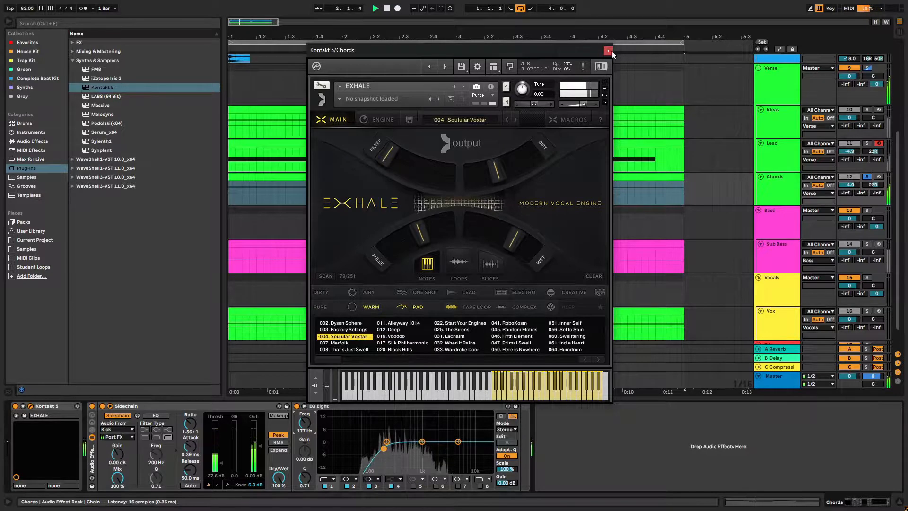
pyautogui.click(609, 52)
pyautogui.doubleClick(849, 184)
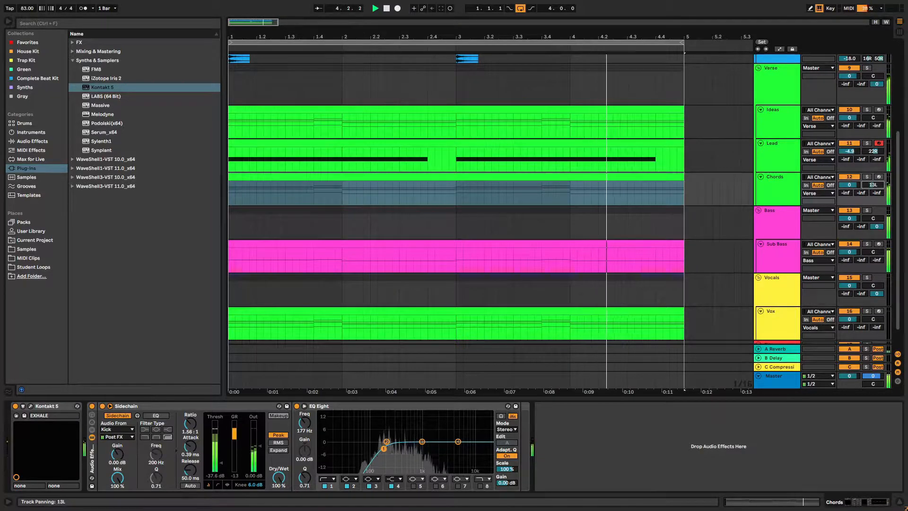
# Enter one-bar C2 notes at bars 1 and 3 of the Vox clip and play it back.
pyautogui.scroll(-1, 633, 283)
pyautogui.click(633, 283)
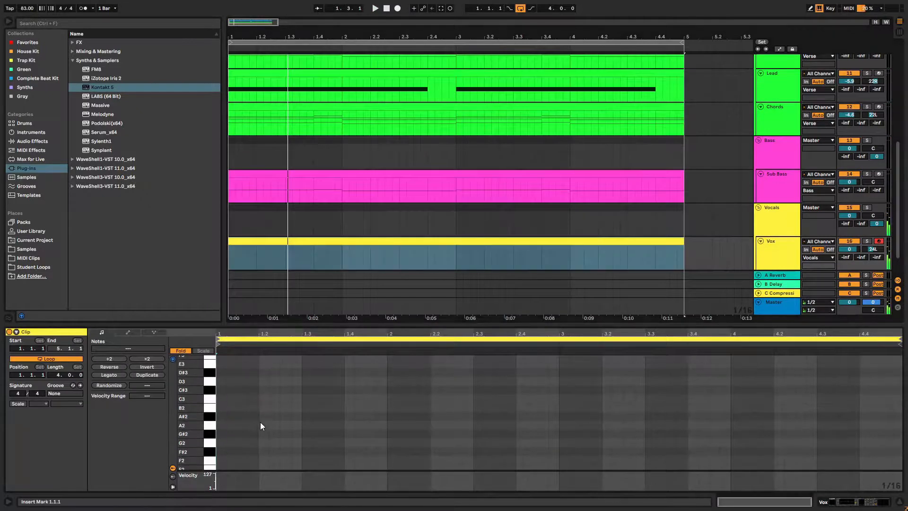
pyautogui.moveTo(222, 456); pyautogui.dragTo(714, 458)
pyautogui.press('space')
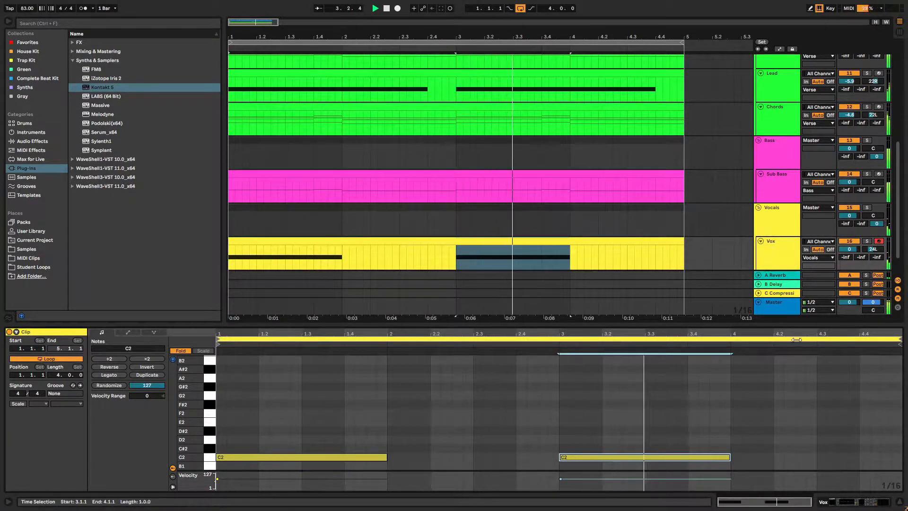
# Add a second Vox track directly below the existing one.
pyautogui.click(770, 248)
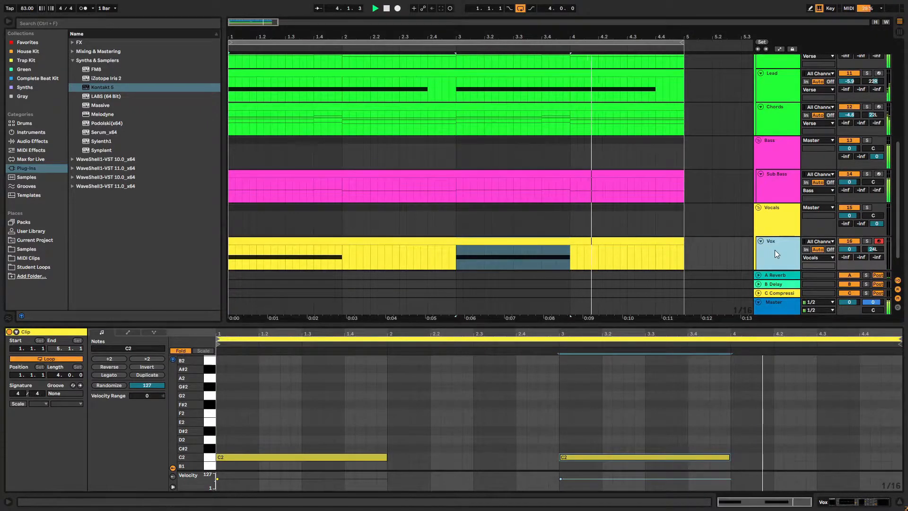
pyautogui.hotkey('ctrl', 'v')
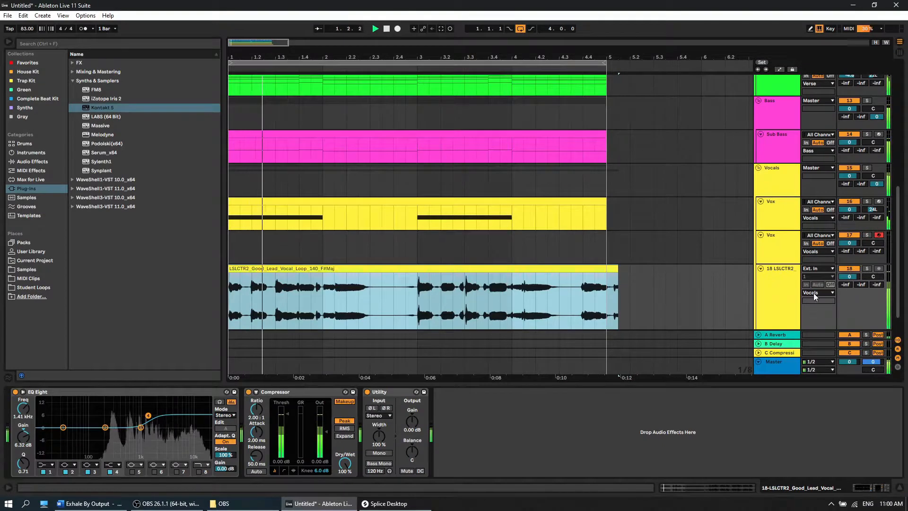
# Trim the end of the LSLCTR2_Good_Lead_Vocal_Loop_140_F#Maj clip back to 4.4.1.
pyautogui.moveTo(845, 284)
pyautogui.mouseDown()
pyautogui.moveTo(845, 270)
pyautogui.moveTo(848, 287)
pyautogui.moveTo(858, 279)
pyautogui.mouseUp()
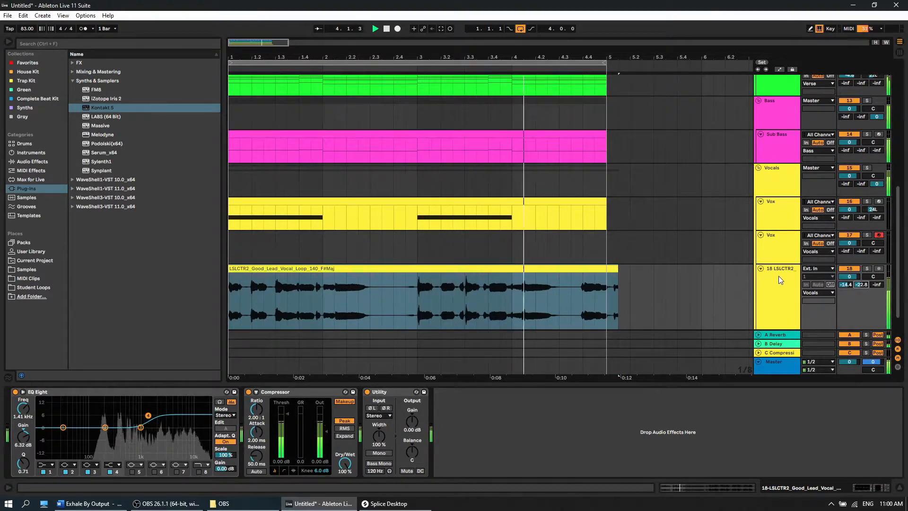
pyautogui.click(616, 269)
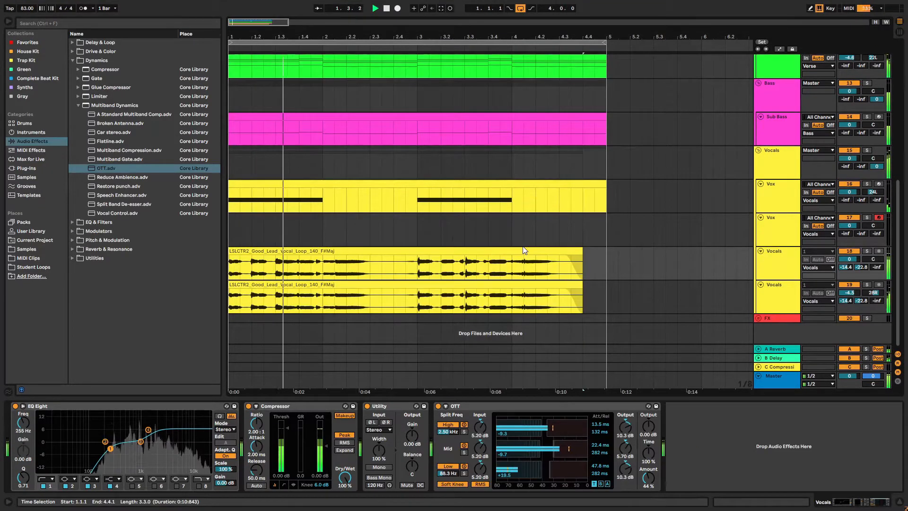
pyautogui.scroll(3, 523, 250)
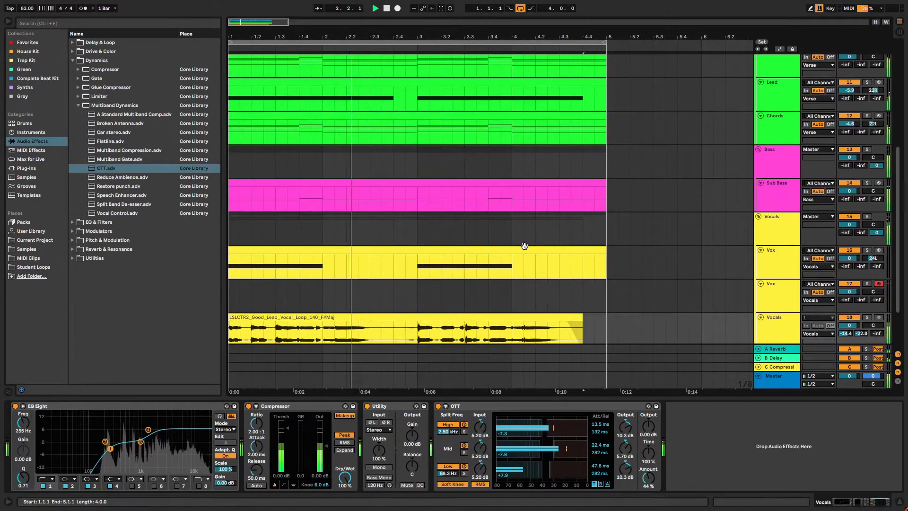